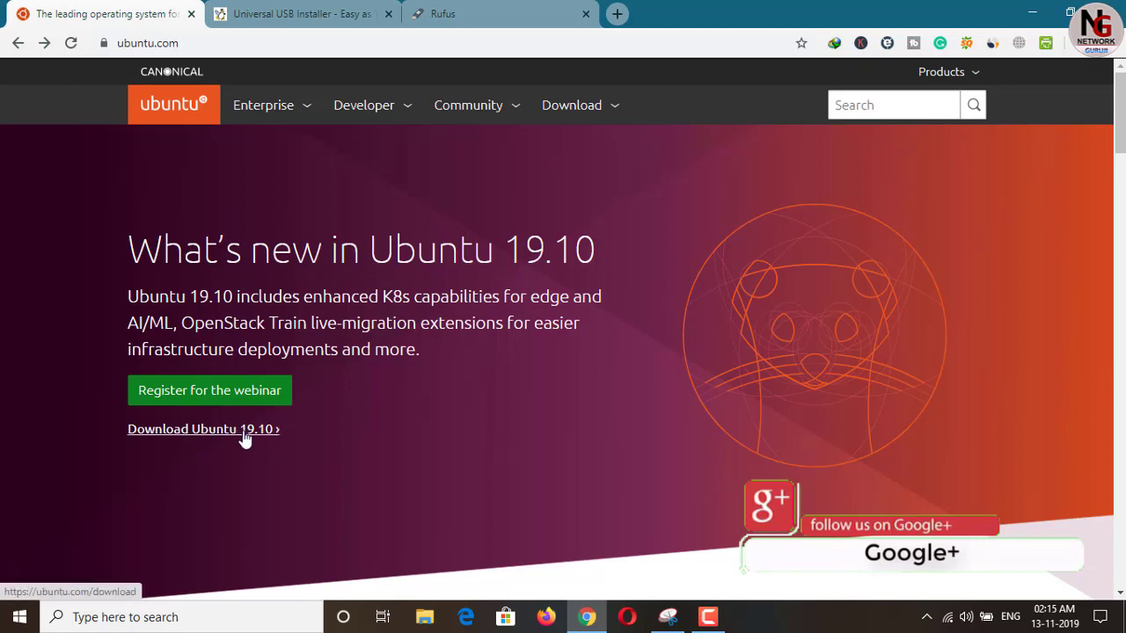
Open the Ubuntu for desktops page from the Desktop entry on the Ubuntu home page.
scroll(396, 409, "down", 10)
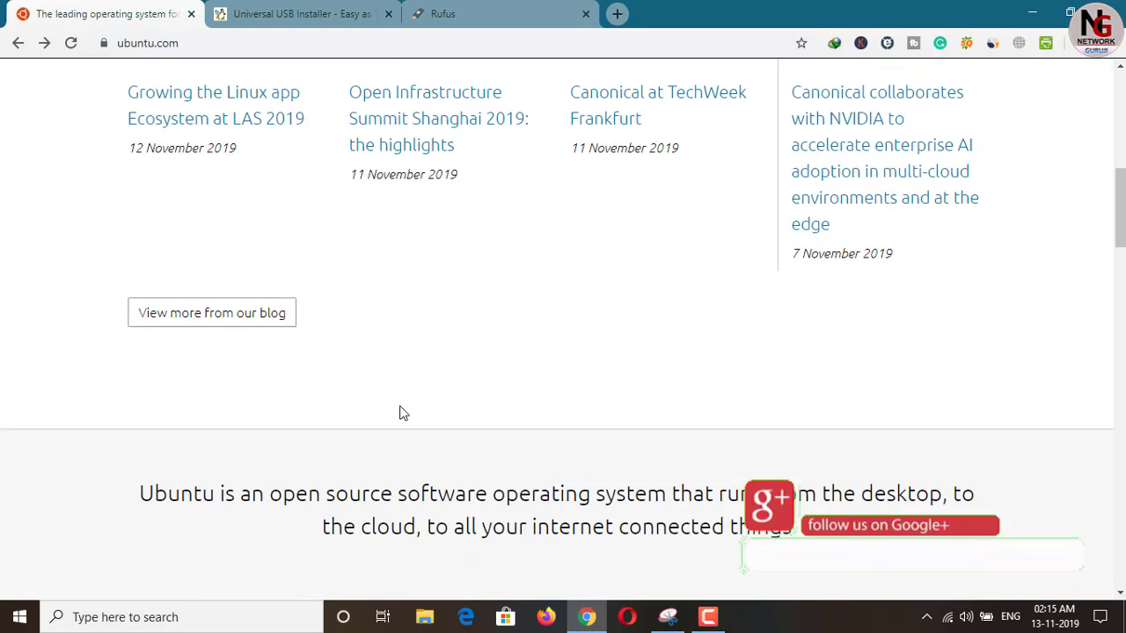
scroll(401, 414, "down", 2)
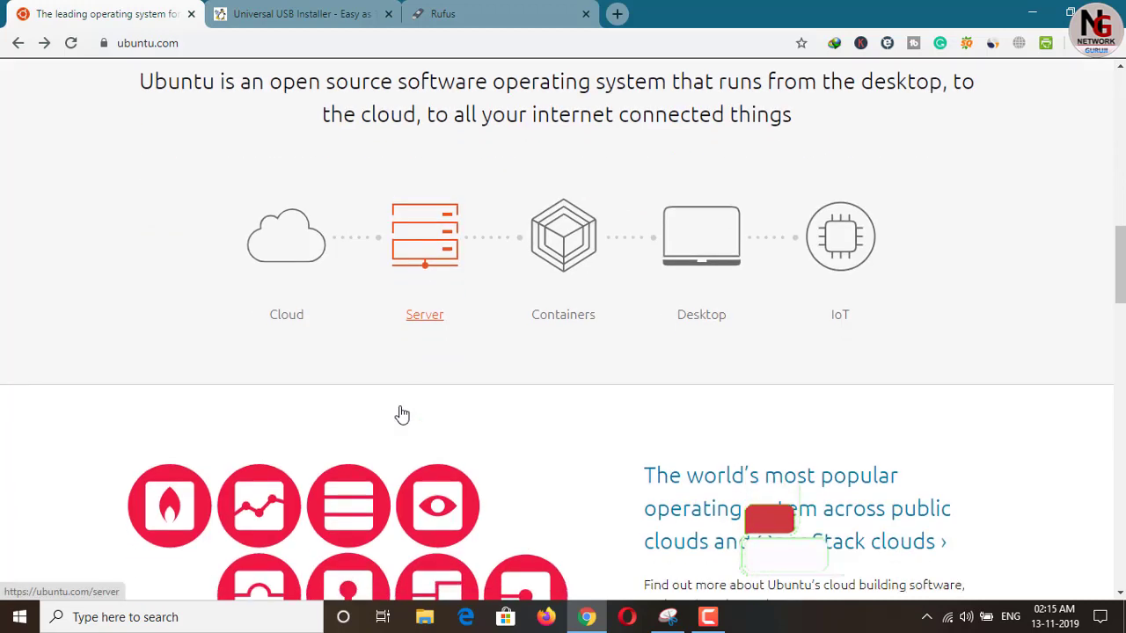
left_click(719, 274)
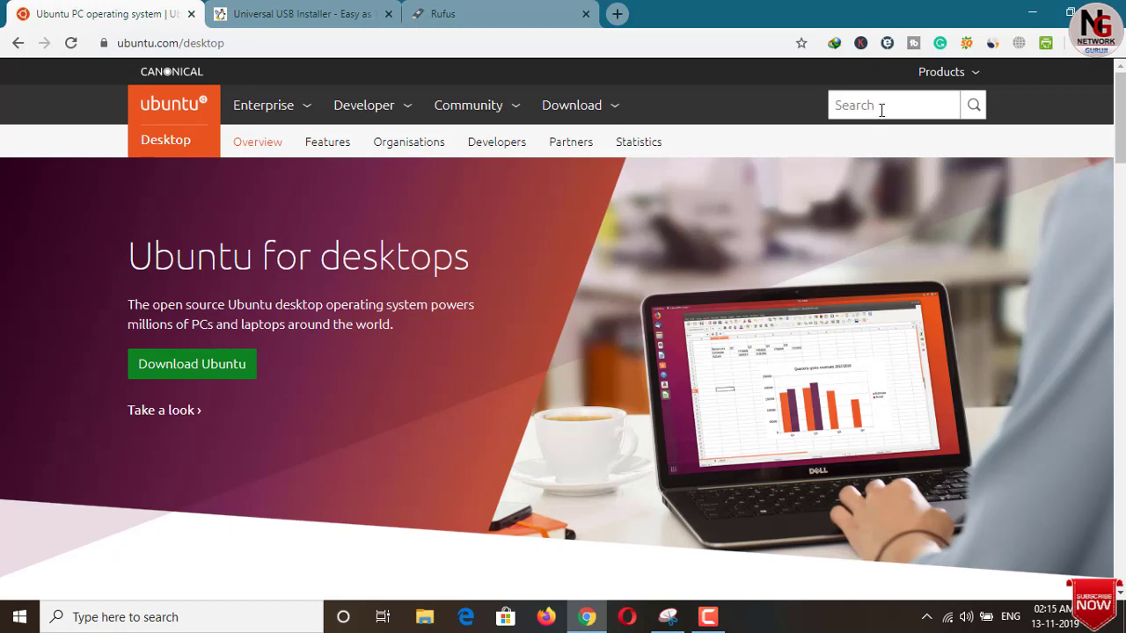
Minimize the browser, then point out the Ubuntu 19.10 ISO by moving its desktop icon into open space and back.
left_click(1022, 16)
left_click_drag(406, 110, 704, 106)
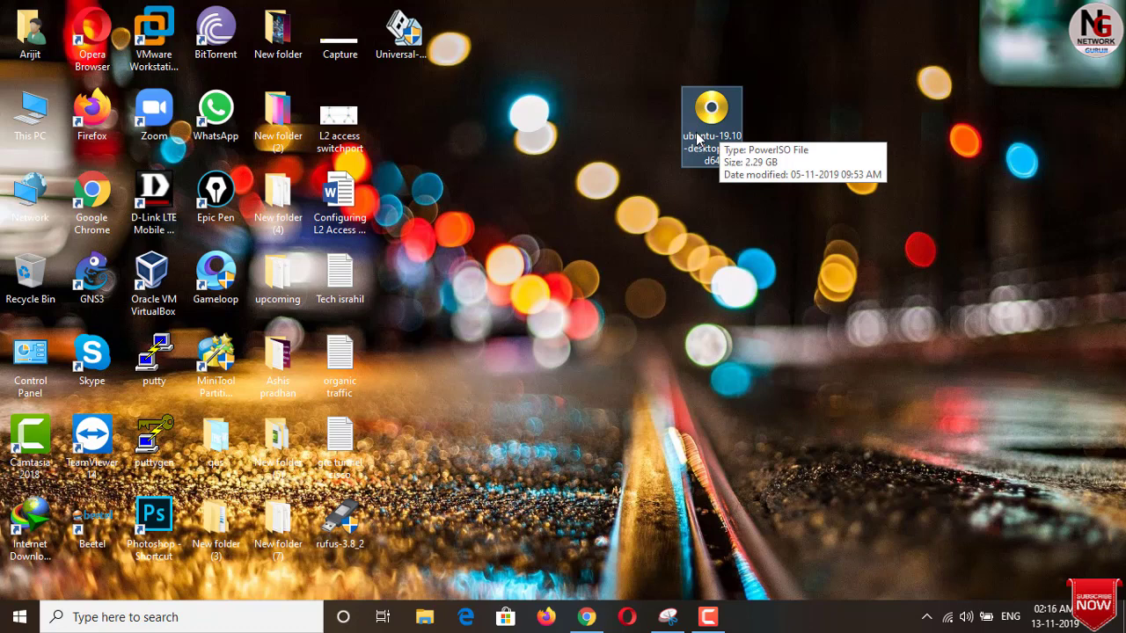
left_click_drag(697, 139, 397, 127)
right_click(499, 102)
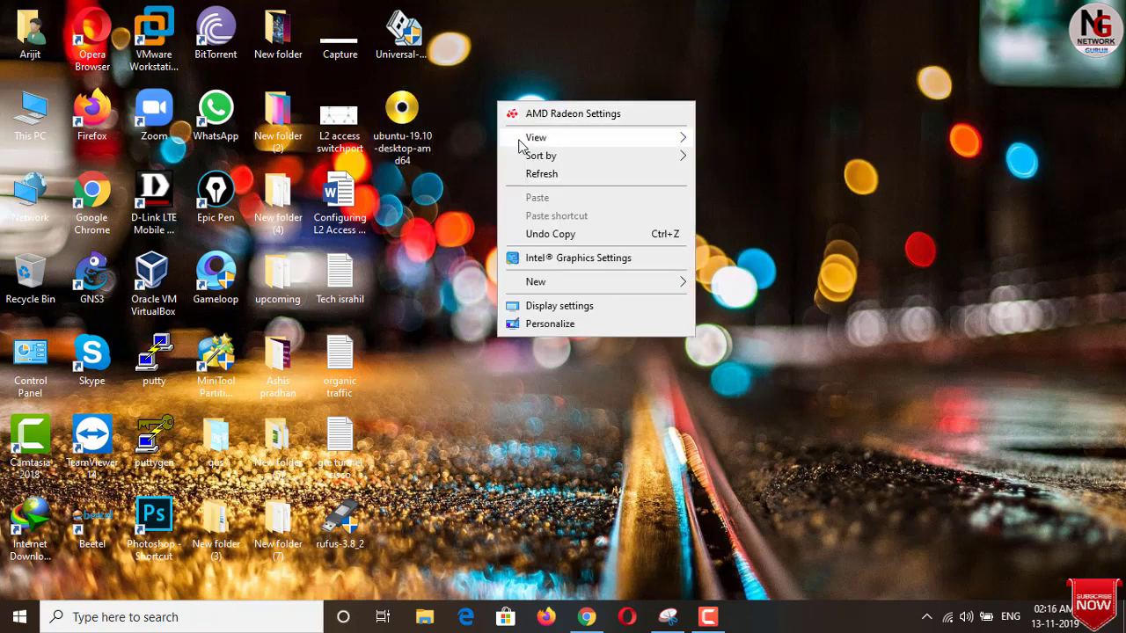
left_click(538, 174)
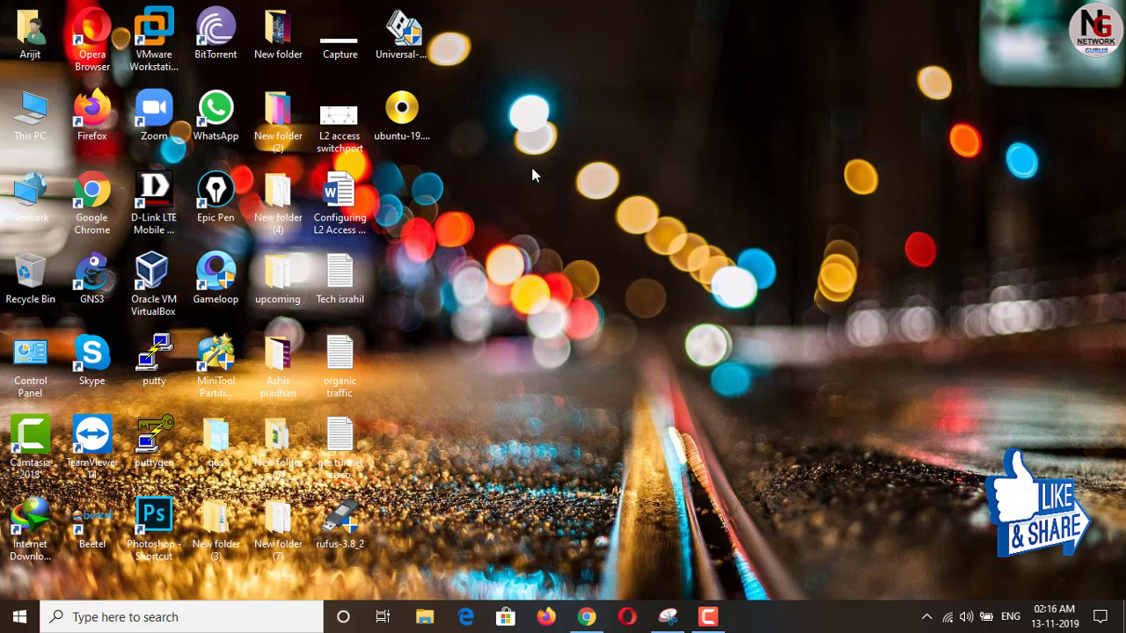
Check the connected USB drive among the drives in This PC, then close the window and refresh the desktop.
double_click(32, 118)
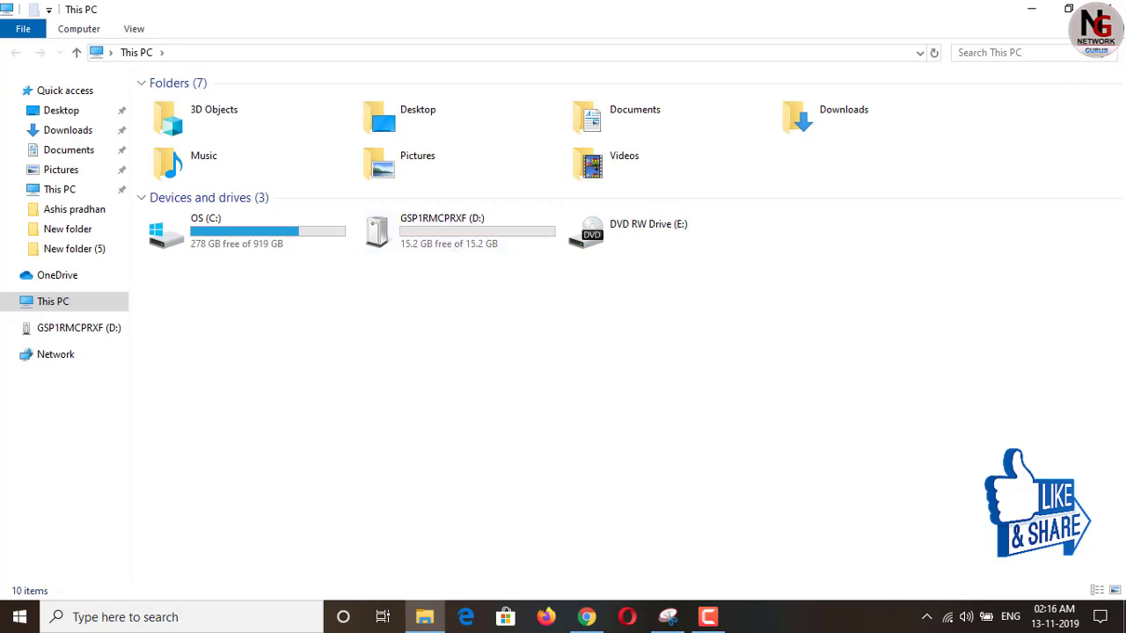
left_click(1107, 9)
right_click(670, 150)
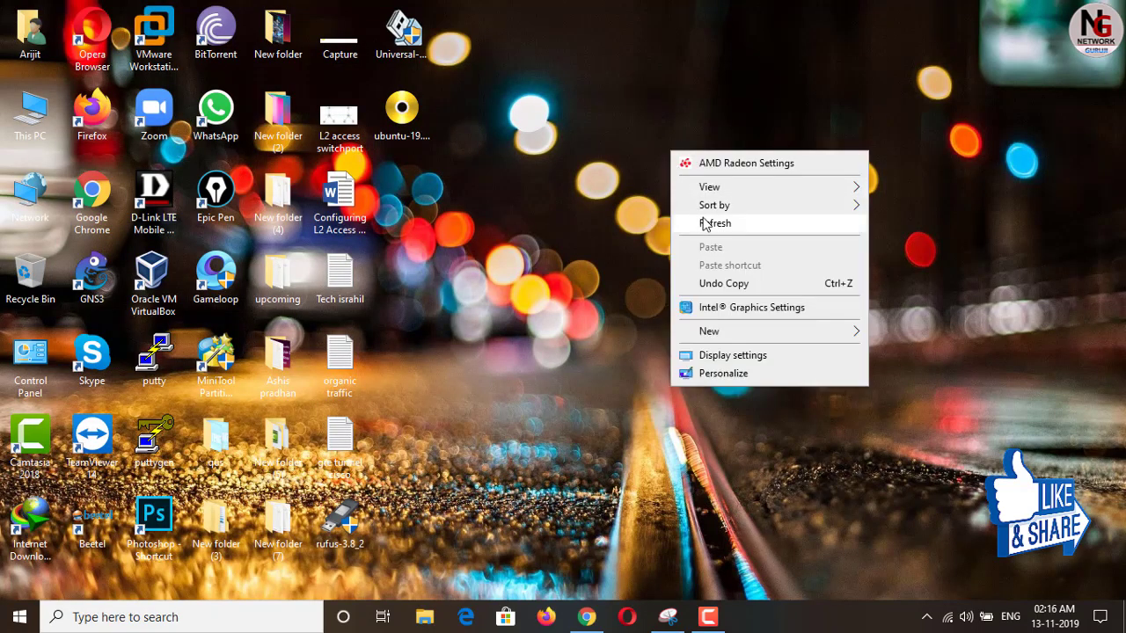
left_click(703, 218)
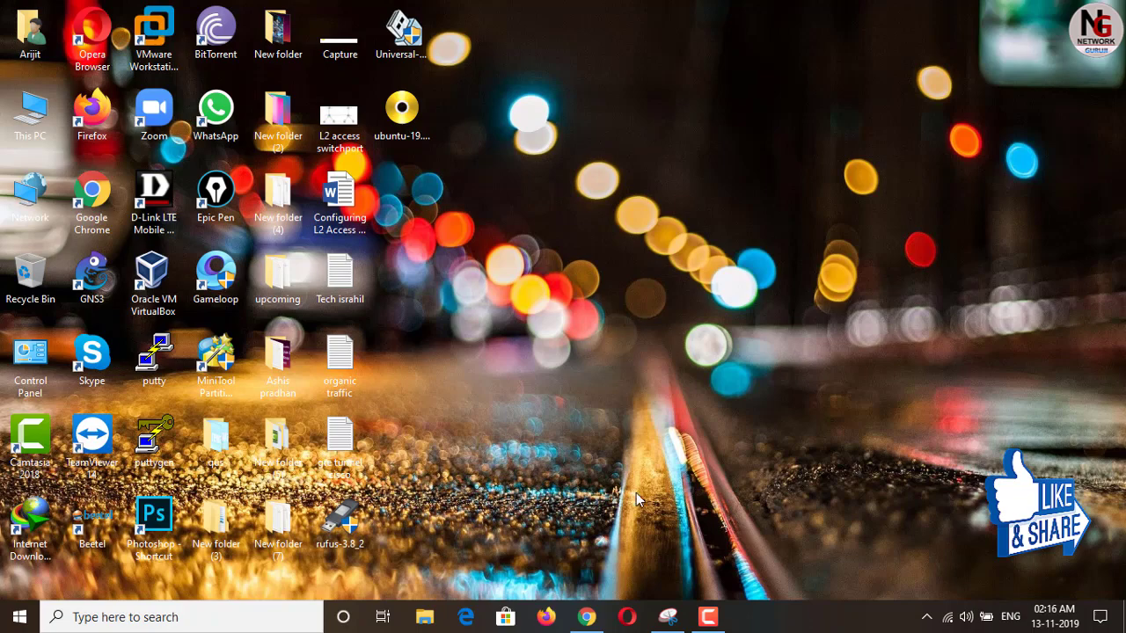
Switch to the browser and view the Universal USB Installer page on pendrivelinux.com down to its UUI download link.
left_click(586, 617)
left_click(303, 14)
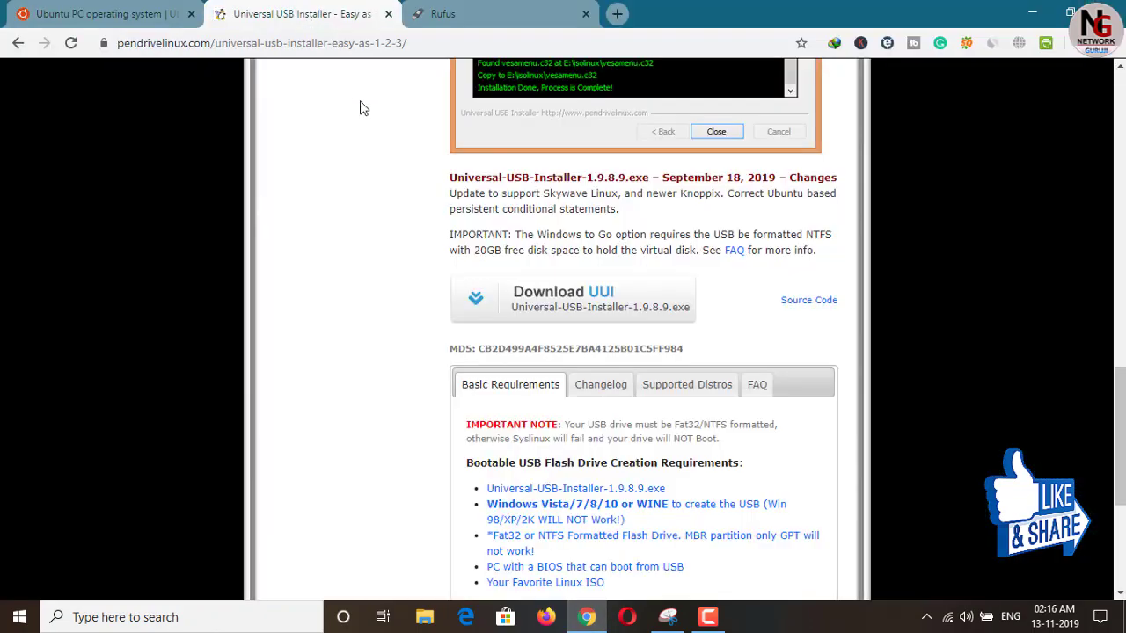
scroll(278, 213, "up", 10)
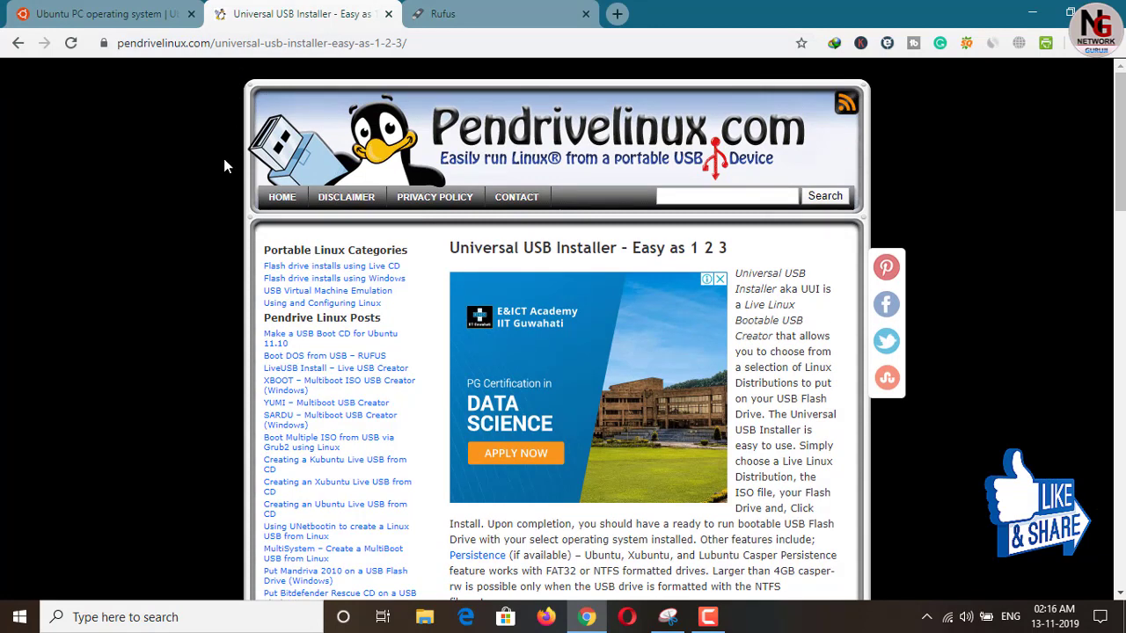
scroll(224, 158, "down", 10)
scroll(223, 158, "down", 4)
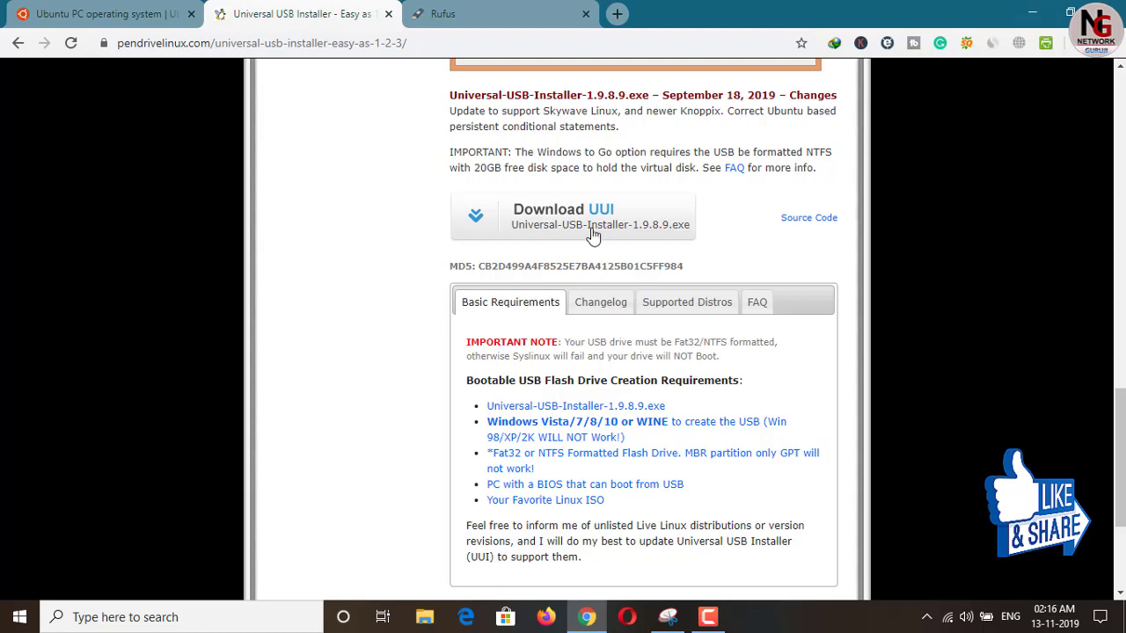
Minimize the browser, then point out the Universal-USB-Installer-1.9.8.9 file by moving its desktop icon into open space and back.
left_click(1033, 13)
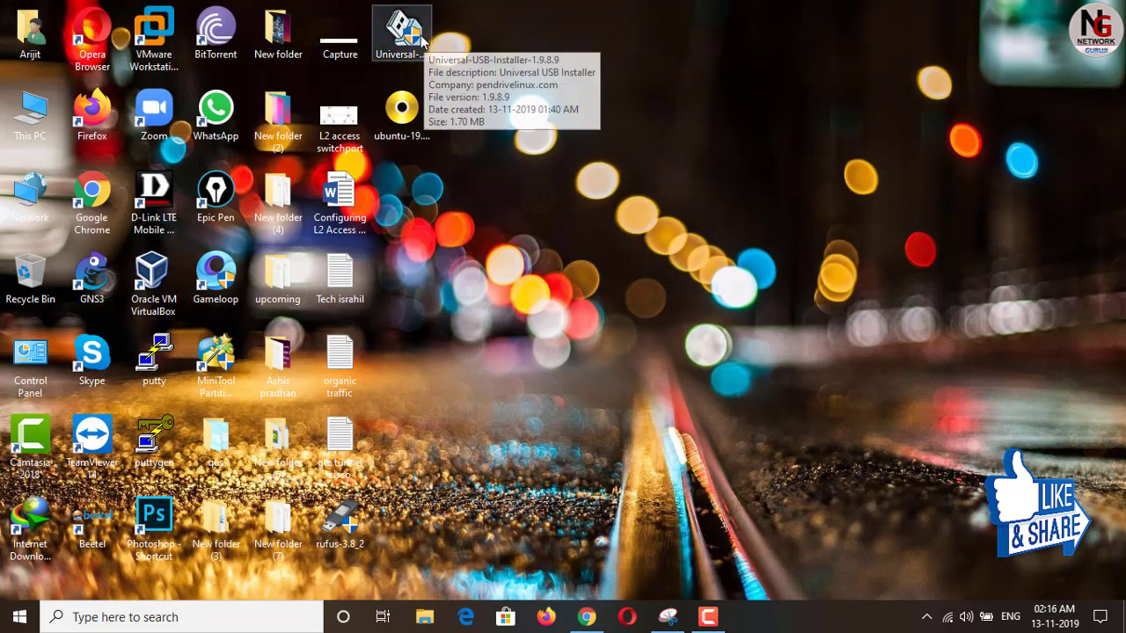
left_click_drag(402, 35, 715, 123)
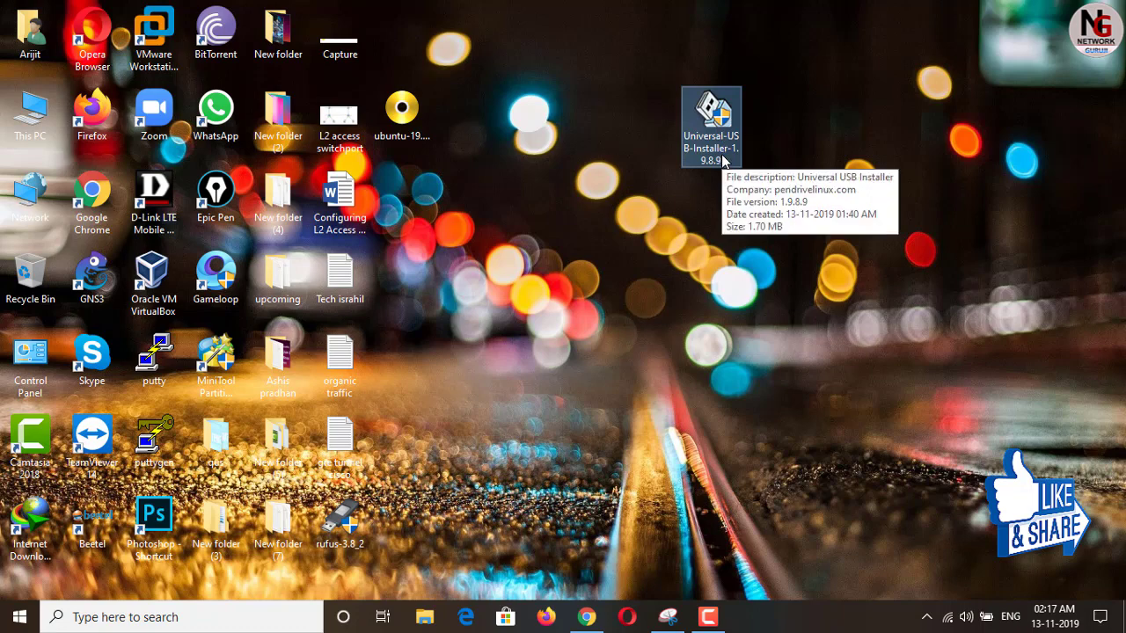
left_click_drag(723, 161, 539, 63)
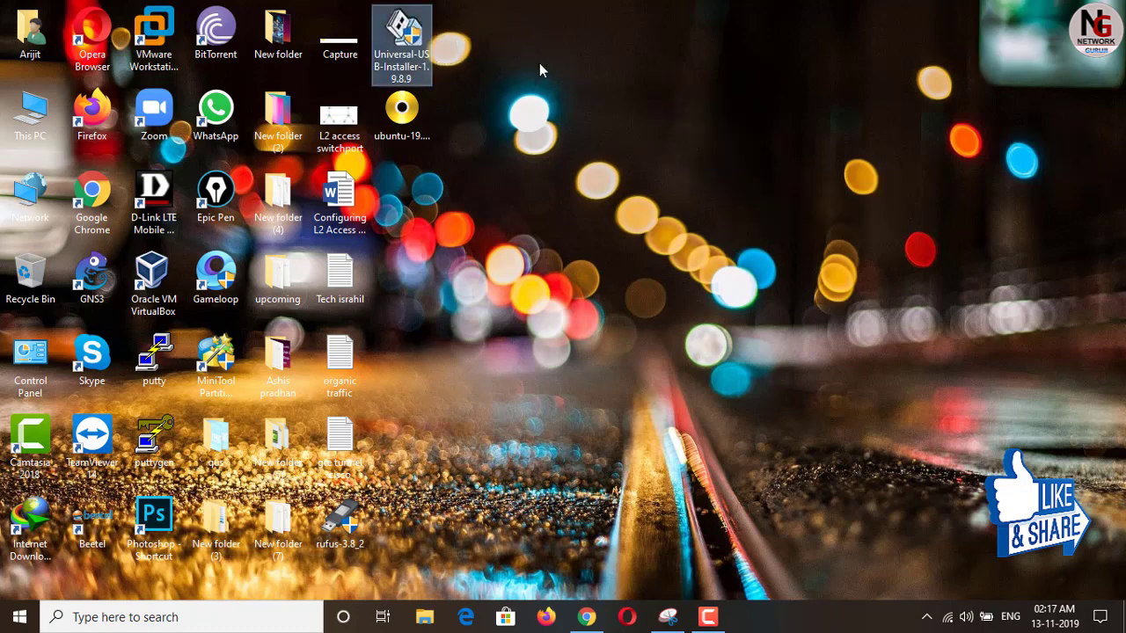
right_click(540, 63)
left_click(588, 133)
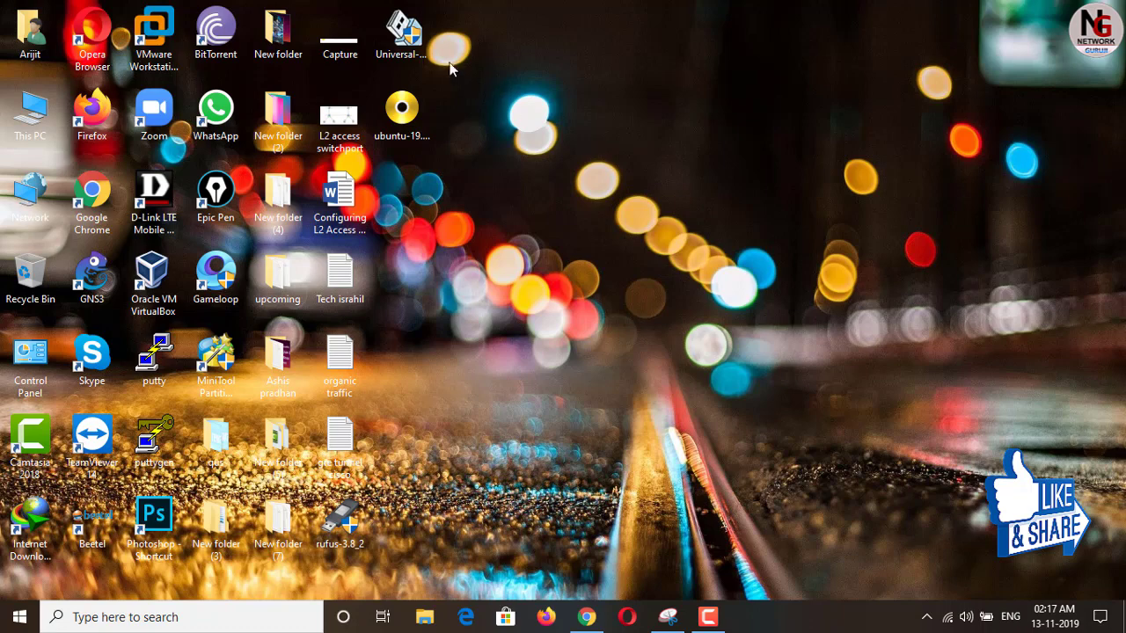
Launch Universal USB Installer 1.9.8.9 from the desktop and accept its license agreement.
double_click(424, 44)
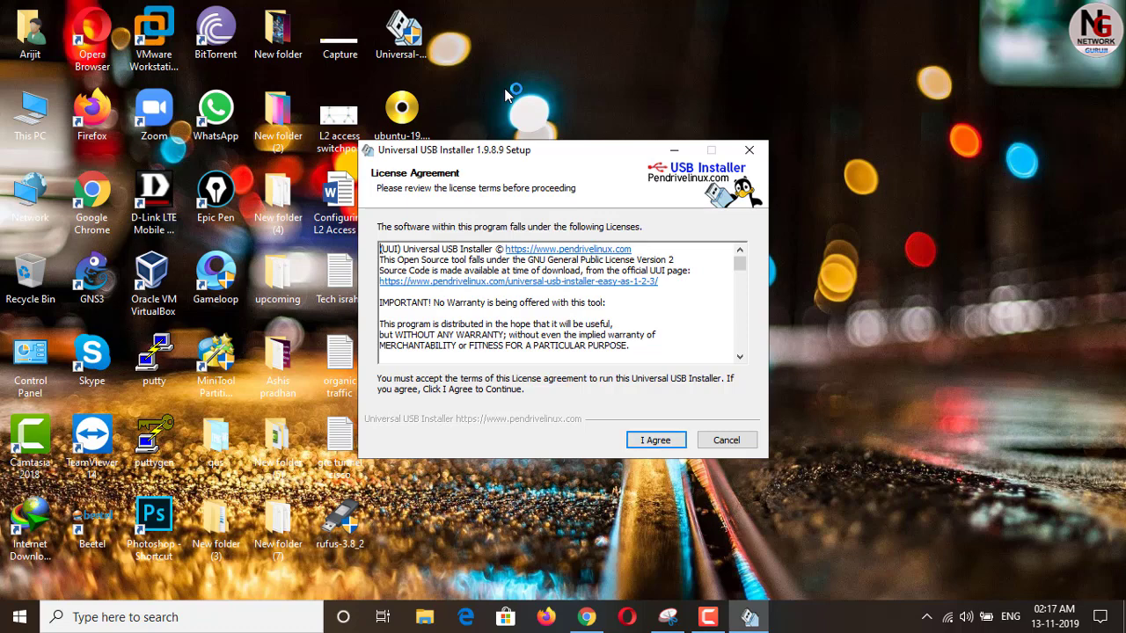
key("Return")
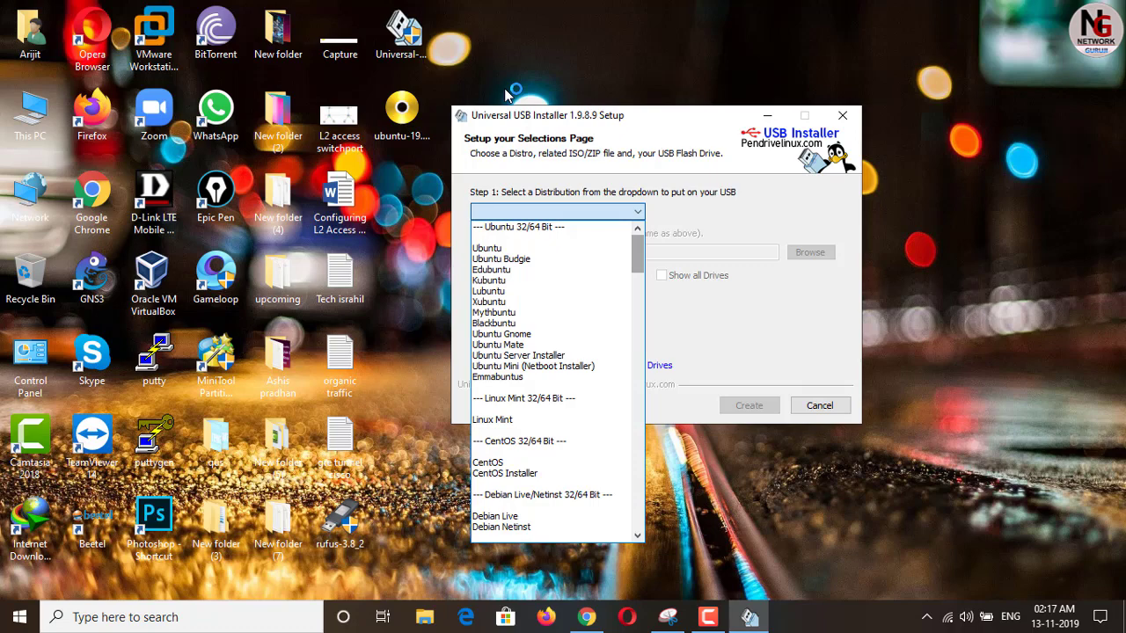
Examine the full list of distributions offered in Step 1, down to the Windows installers and the unsupported ISO options.
scroll(554, 378, "down", 20)
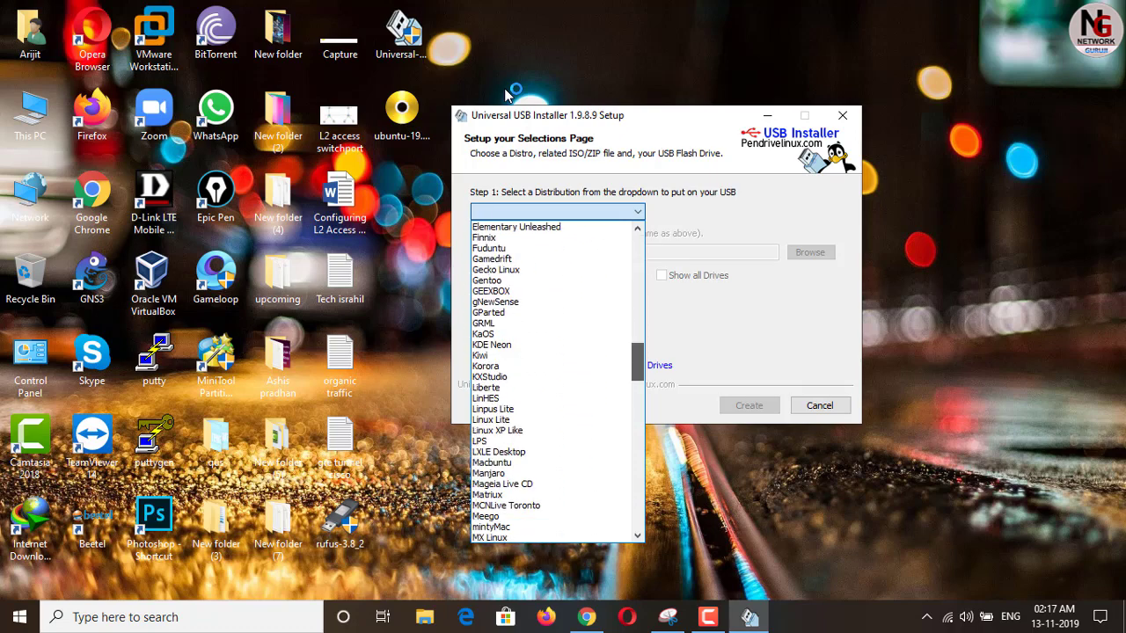
scroll(507, 95, "down", 20)
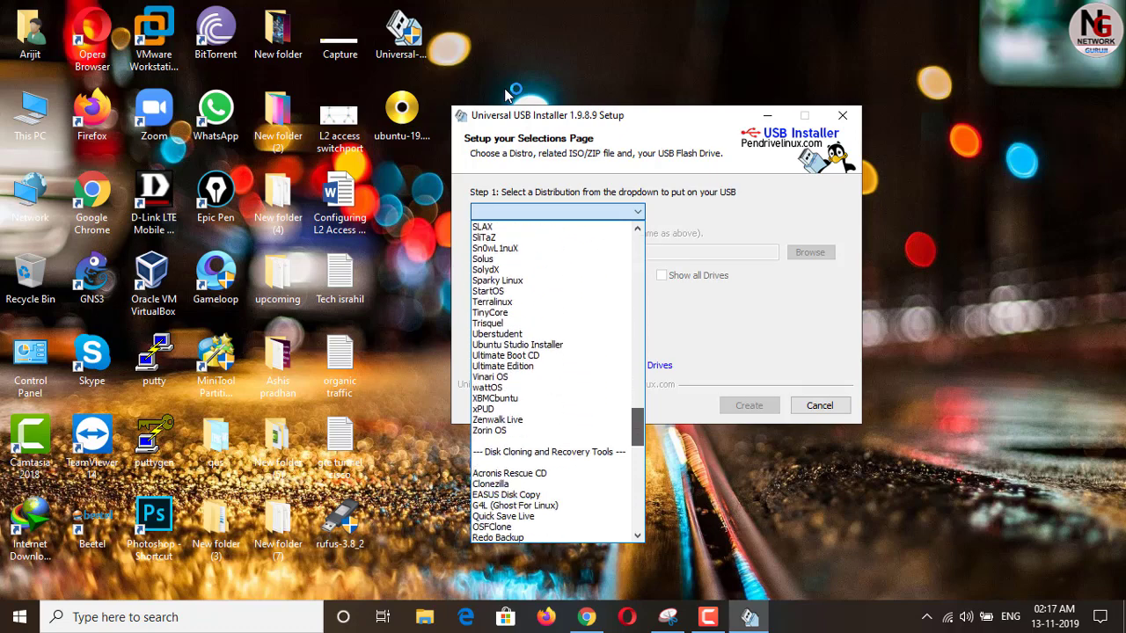
scroll(507, 94, "down", 3)
scroll(507, 94, "up", 20)
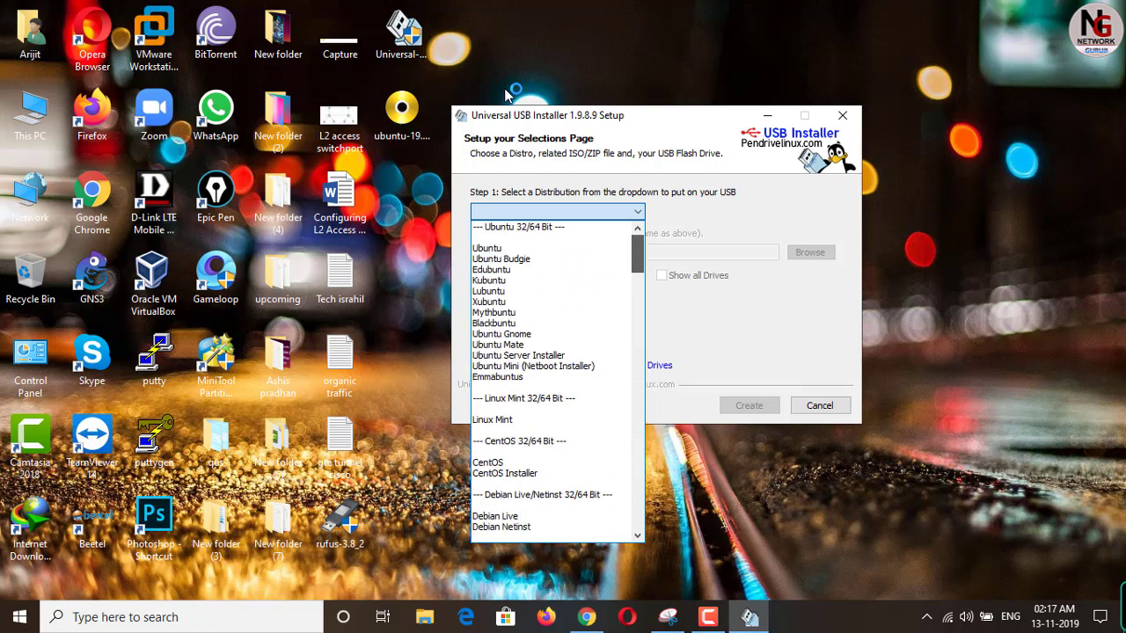
scroll(507, 94, "down", 20)
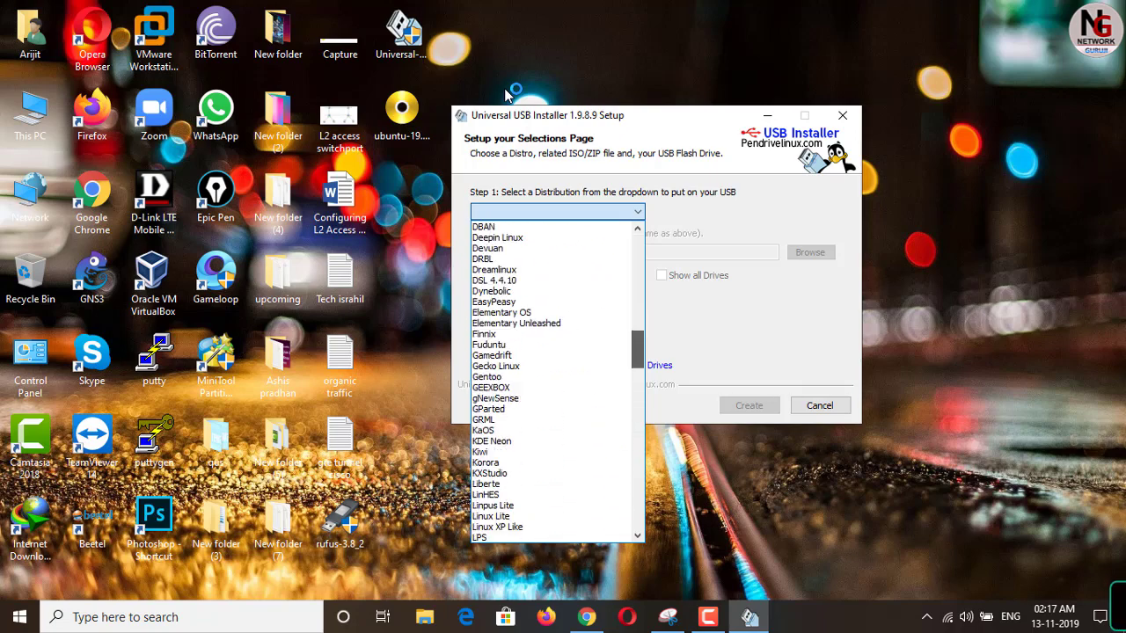
scroll(508, 94, "down", 20)
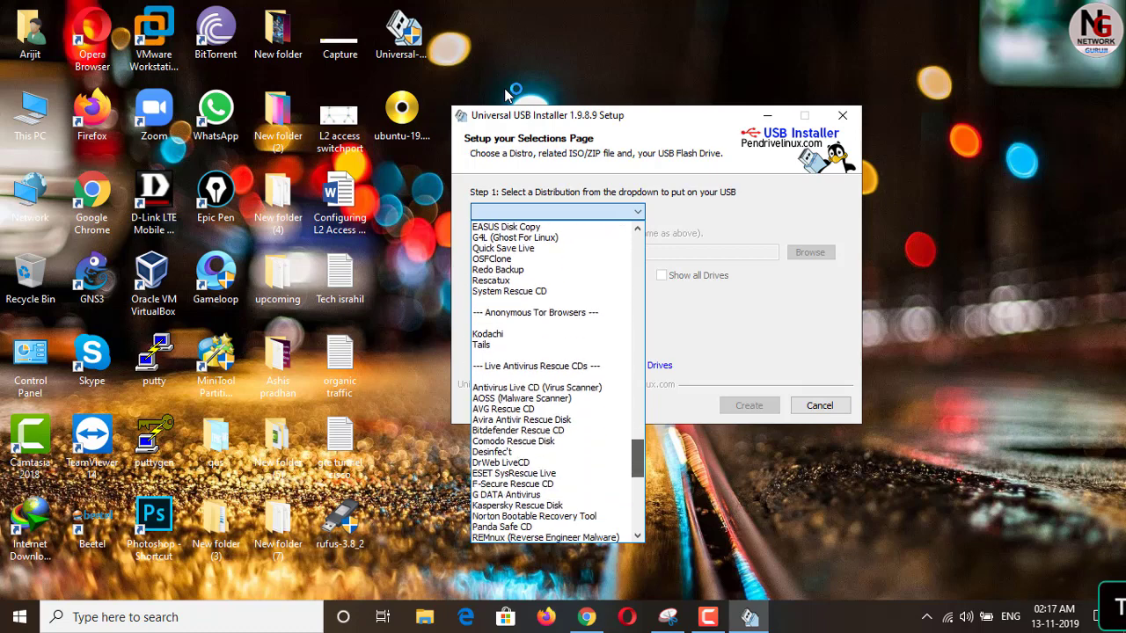
scroll(507, 94, "down", 12)
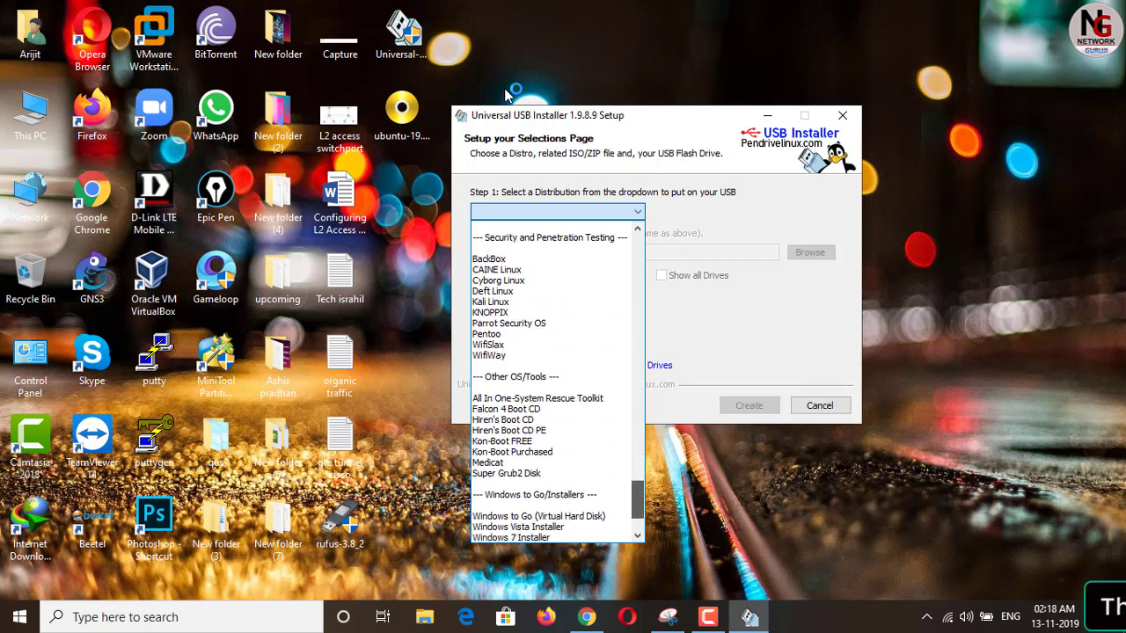
scroll(508, 94, "down", 3)
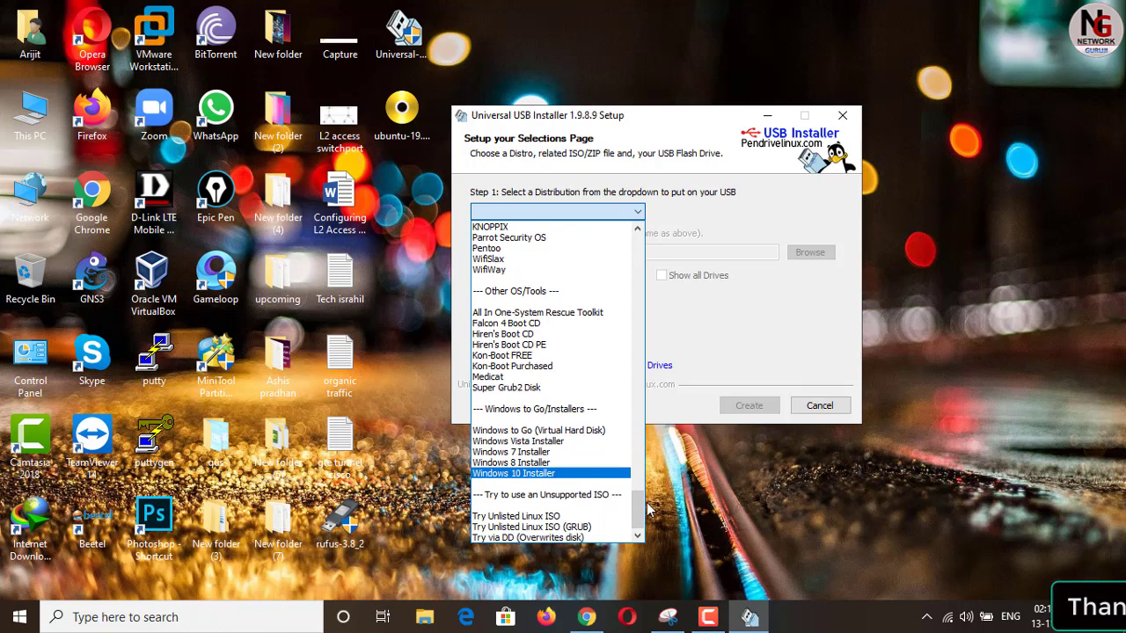
key("Down")
key("Down")
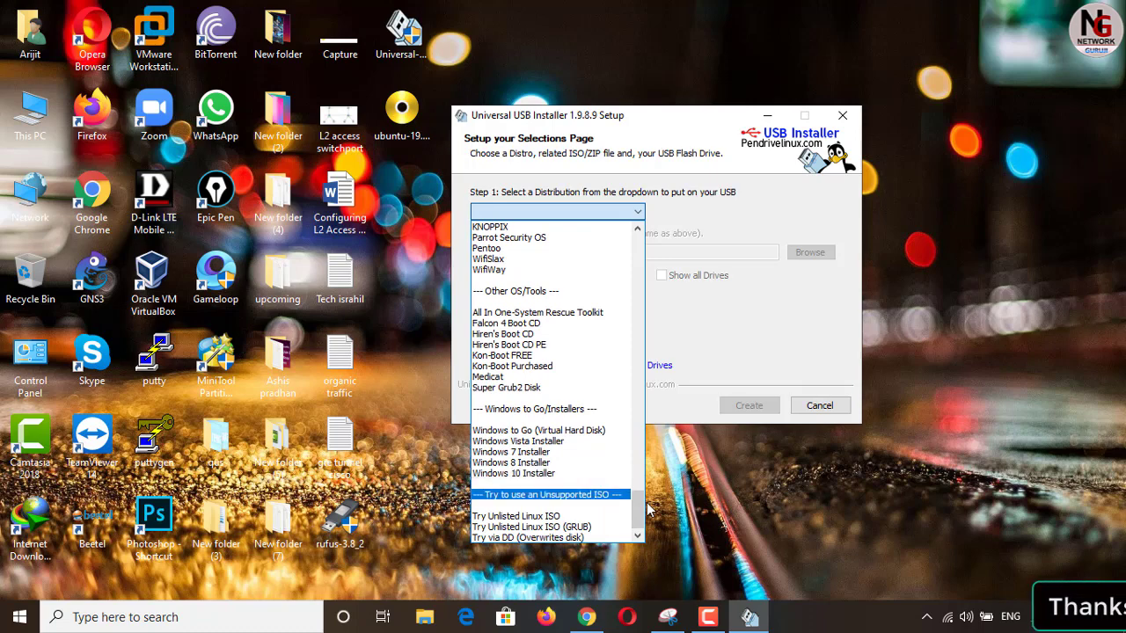
key("Down")
scroll(648, 508, "up", 20)
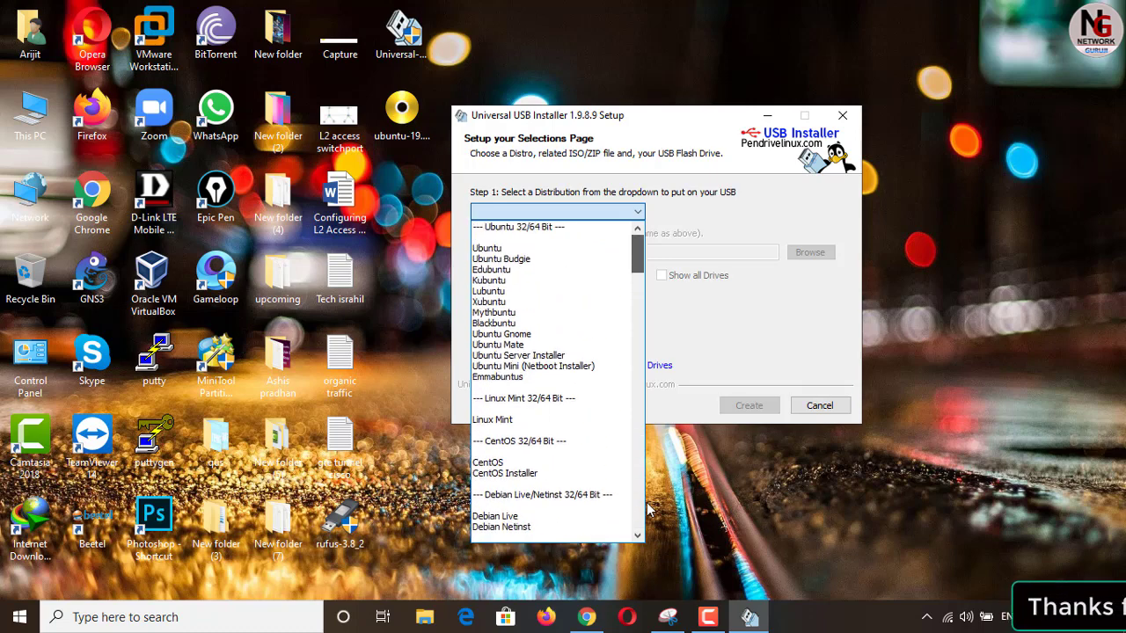
Select Ubuntu as the distribution to put on the USB drive.
key("Up")
key("Up")
key("Up")
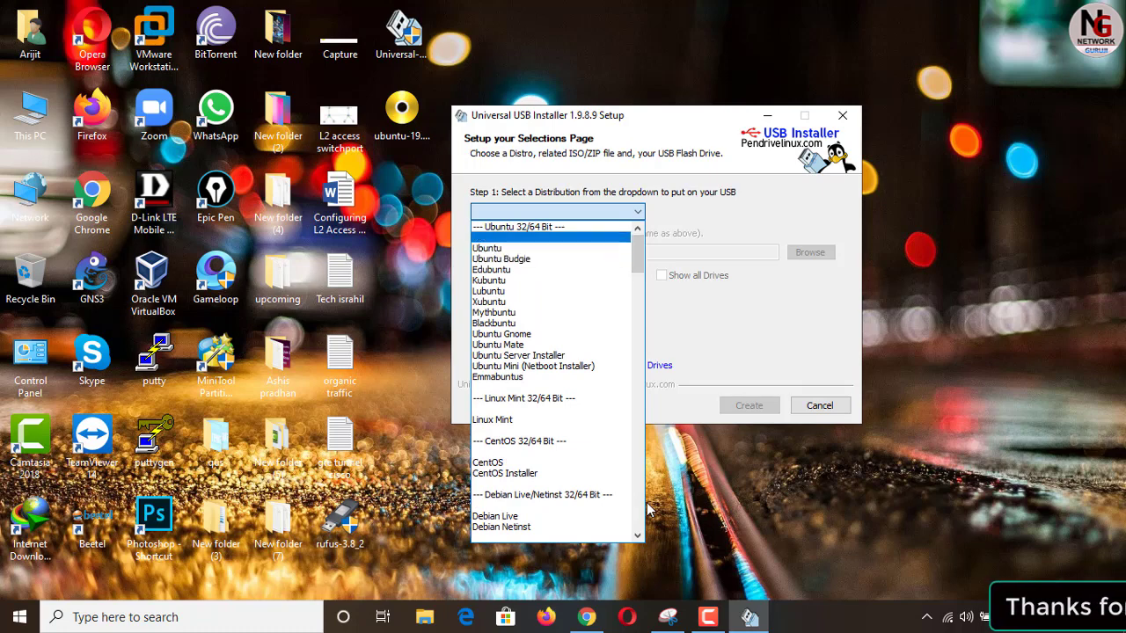
key("Down")
key("Return")
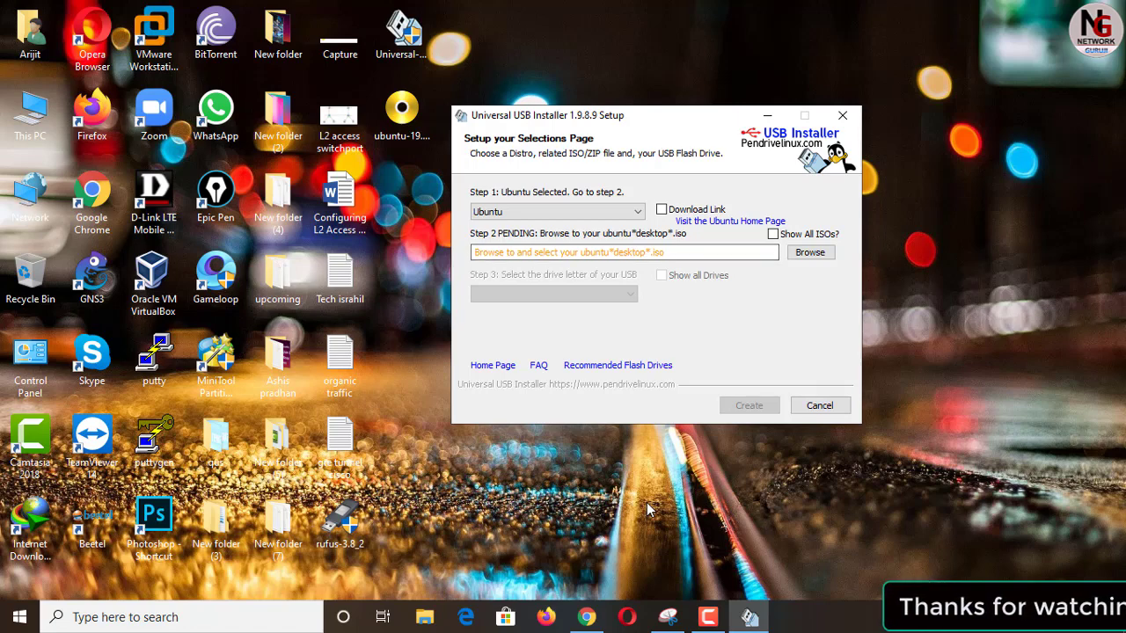
Load the ubuntu-19.10-desktop-amd64 ISO from the Desktop folder and select USB drive D: as the target.
key("Tab")
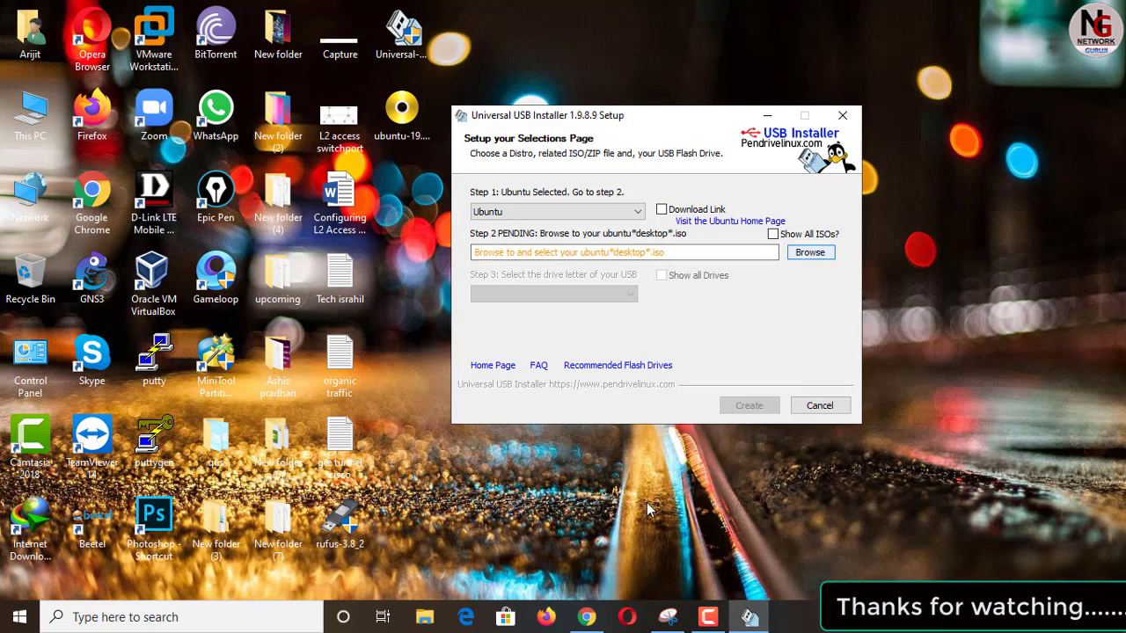
left_click(646, 502)
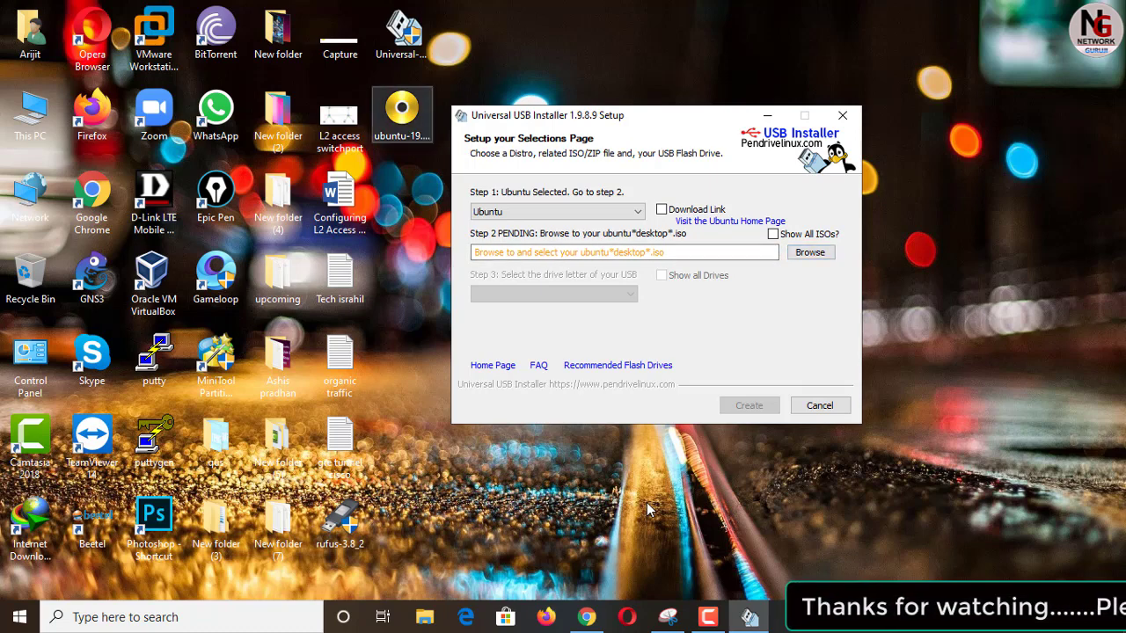
key("alt+Tab")
key("Tab")
key("Return")
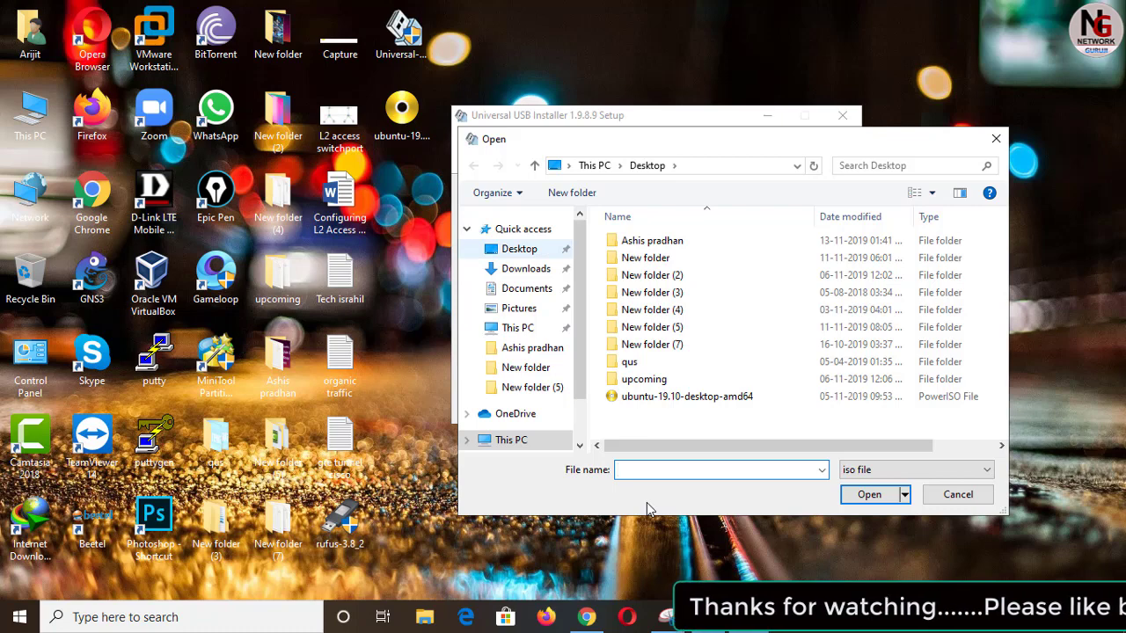
key("shift+Tab")
key("Down")
key("space")
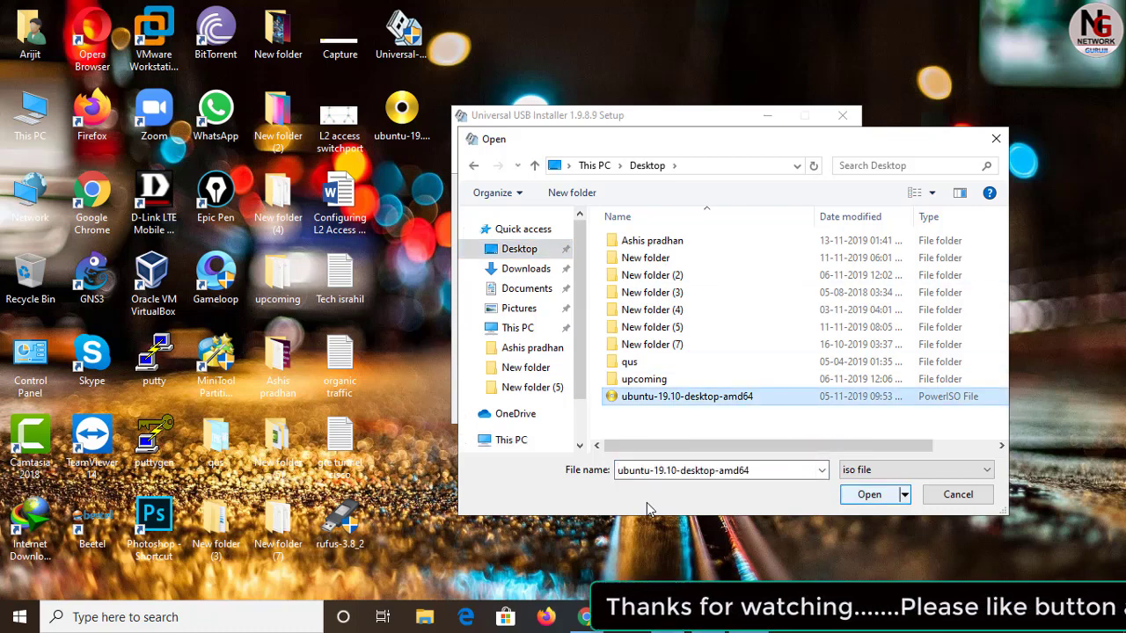
key("Return")
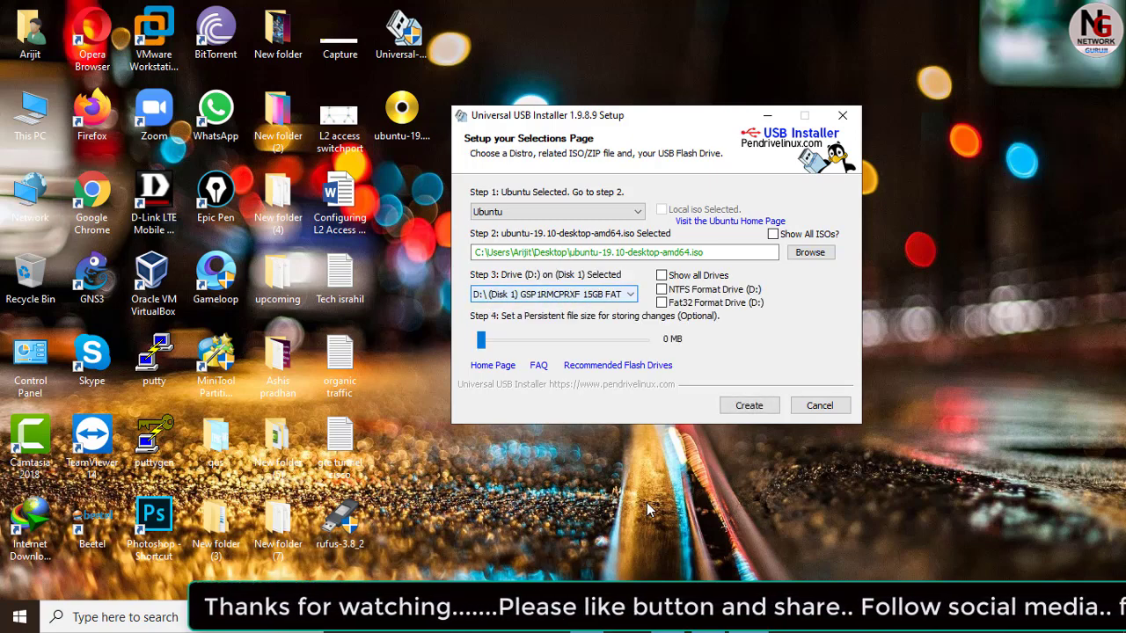
key("super+e")
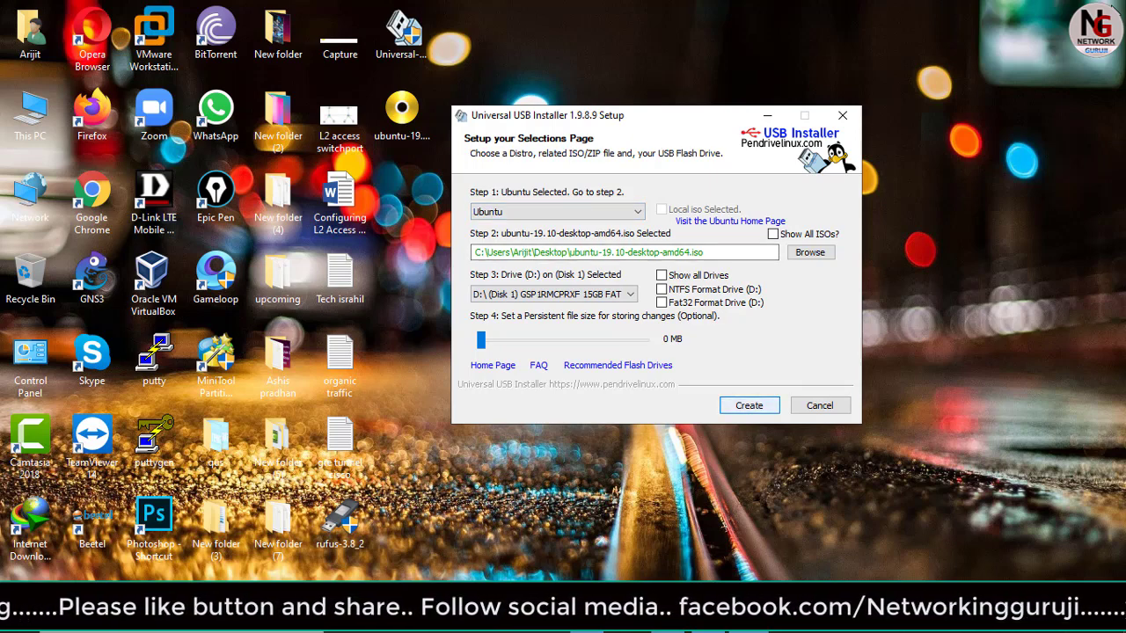
Create the bootable Ubuntu drive on D:, approve the overwrite actions, and close the installer once copying finishes.
key("Return")
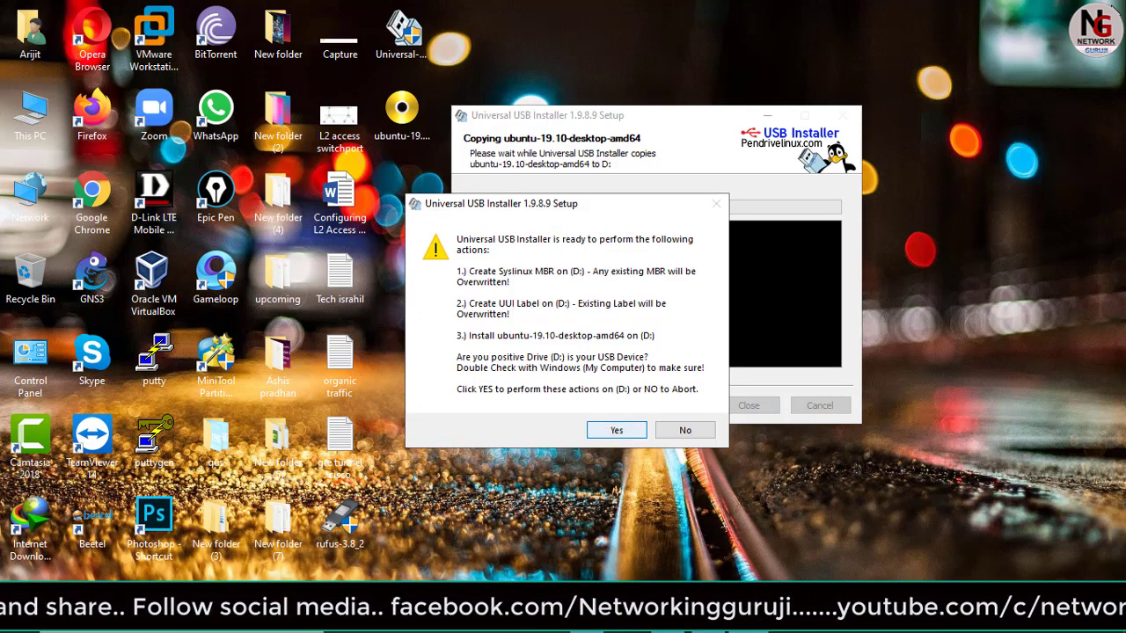
key("Return")
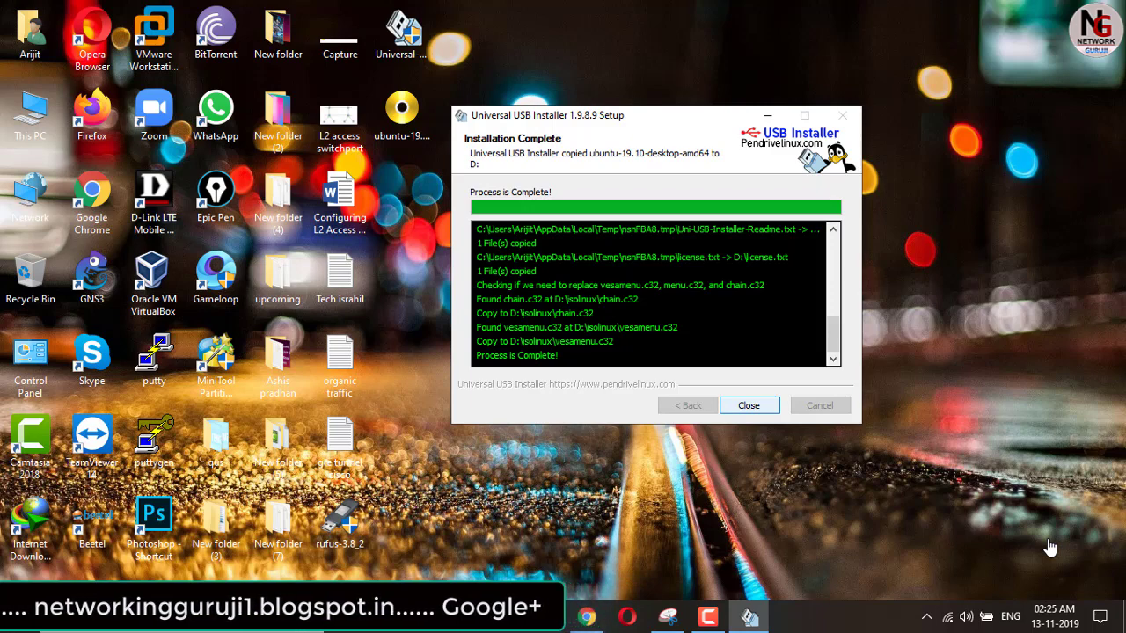
key("Return")
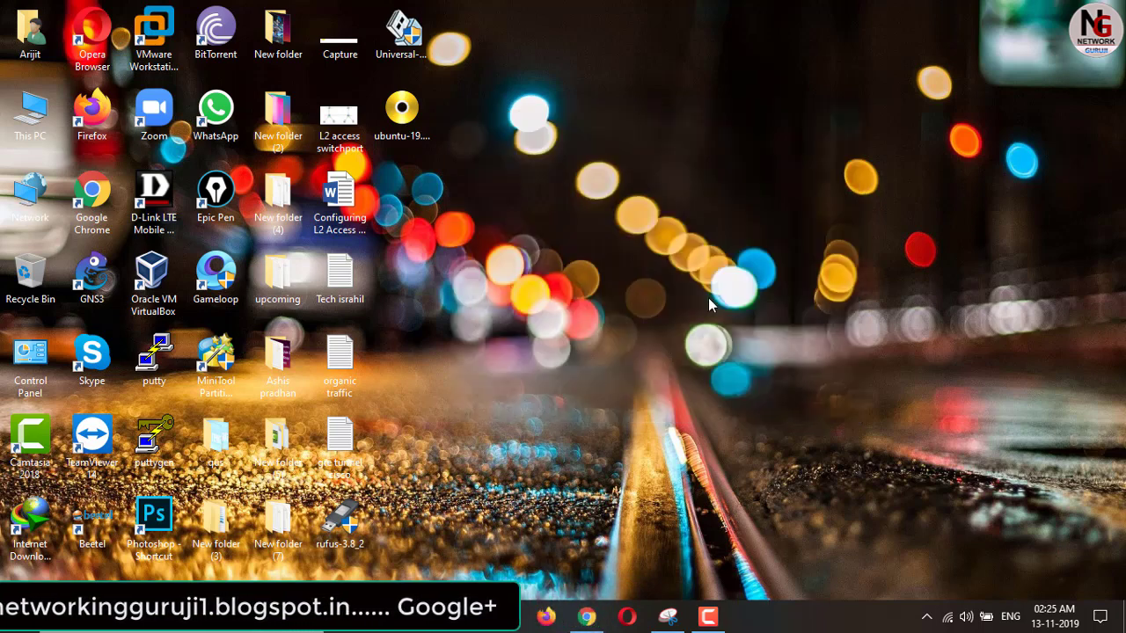
Refresh the desktop and open the UUI (D:) drive from This PC to check its contents.
right_click(597, 145)
left_click(635, 216)
right_click(592, 159)
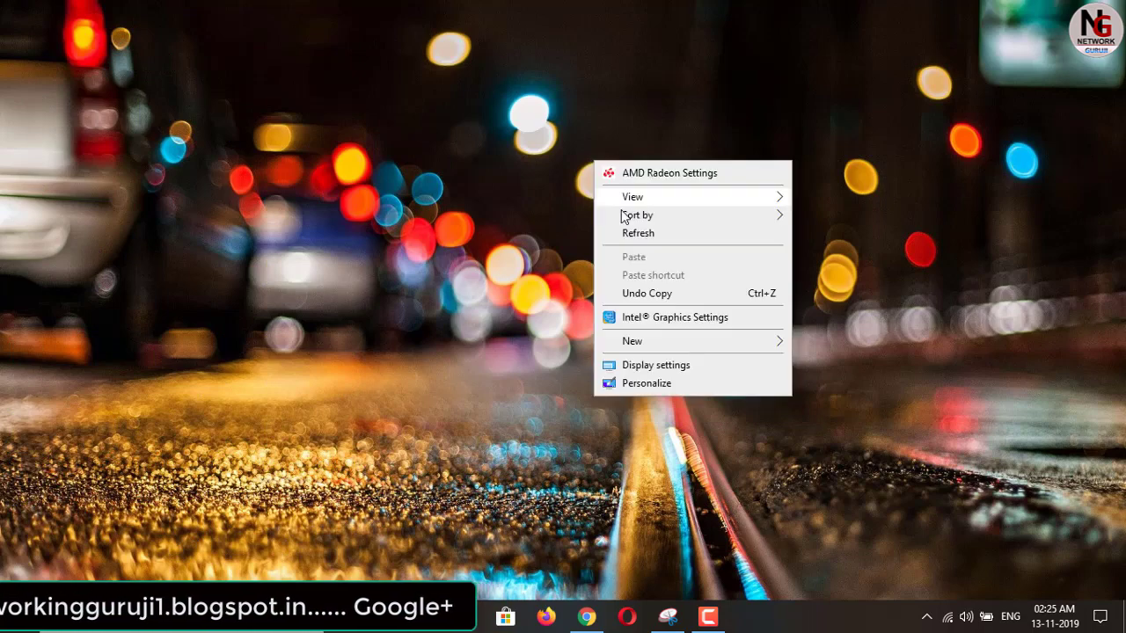
left_click(635, 232)
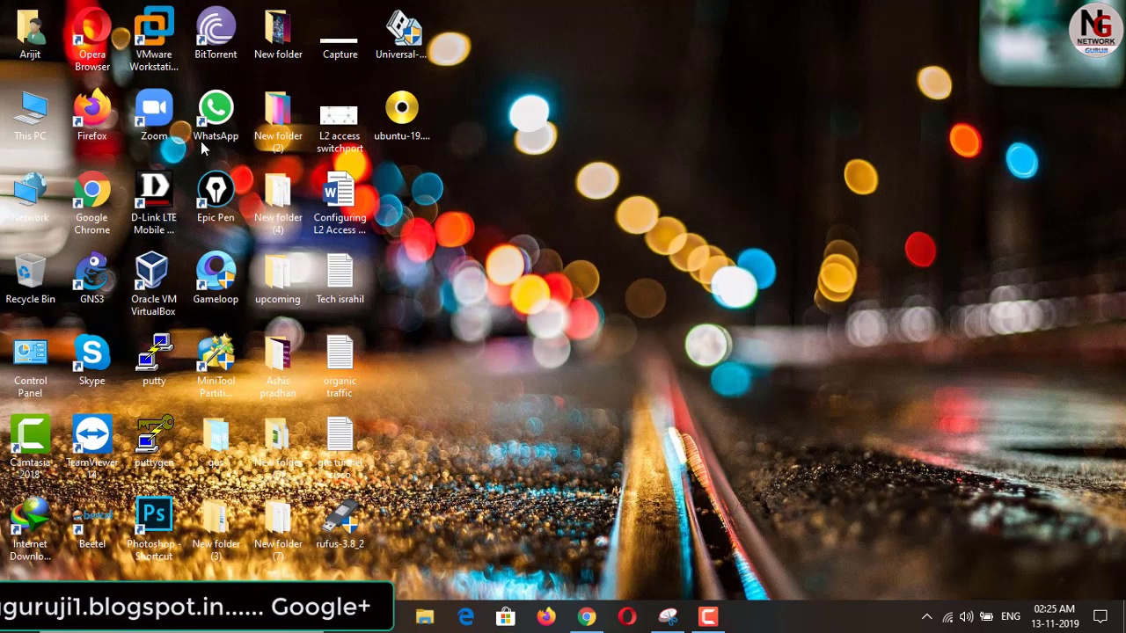
double_click(48, 132)
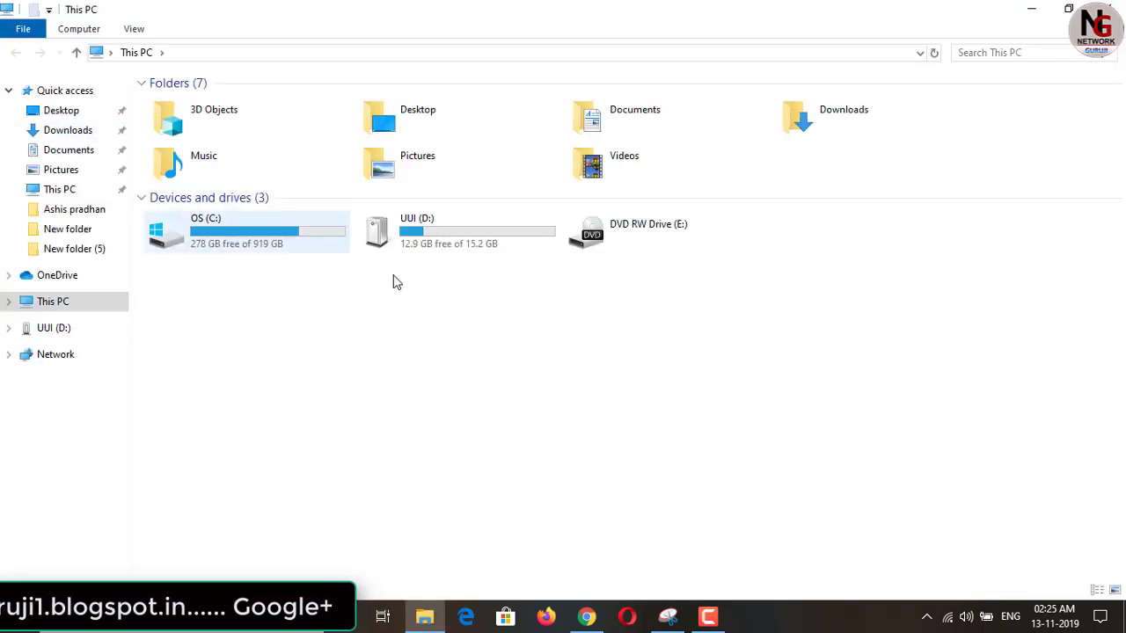
double_click(464, 233)
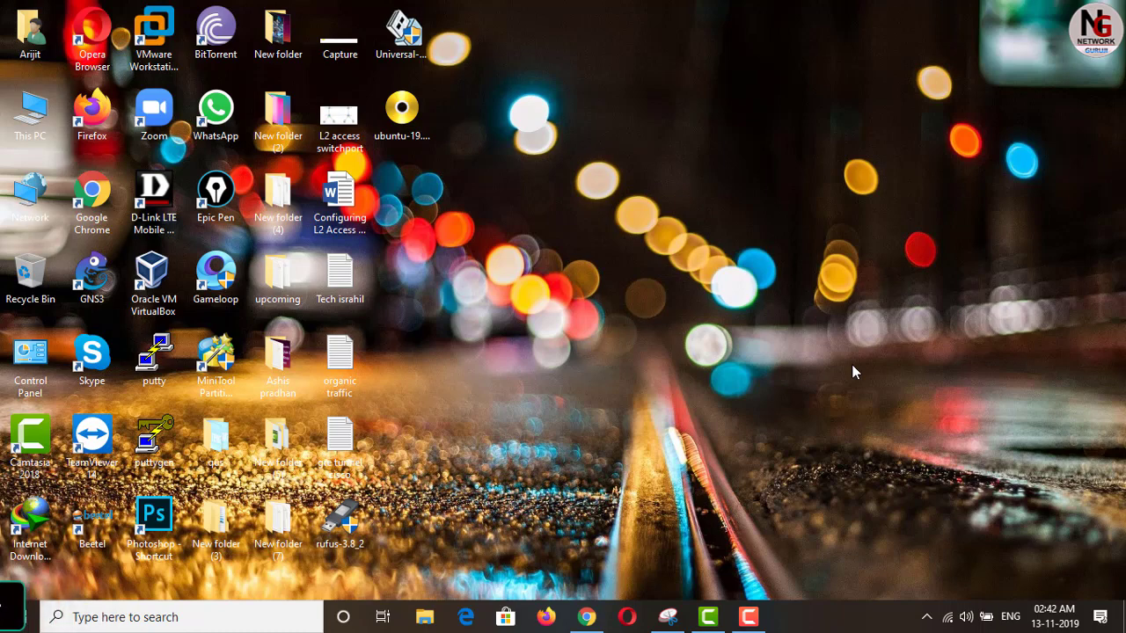
Switch to Chrome, review the Rufus website at rufus.ie down to its Download section, and return to the desktop.
left_click(585, 617)
scroll(484, 374, "up", 4)
scroll(485, 376, "up", 5)
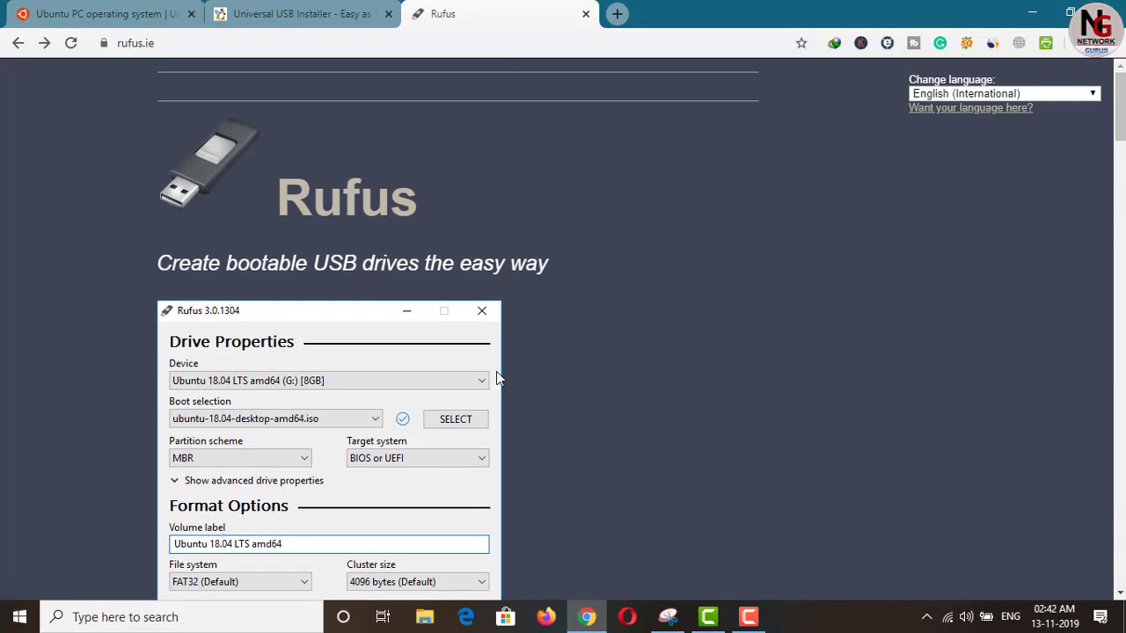
left_click(184, 47)
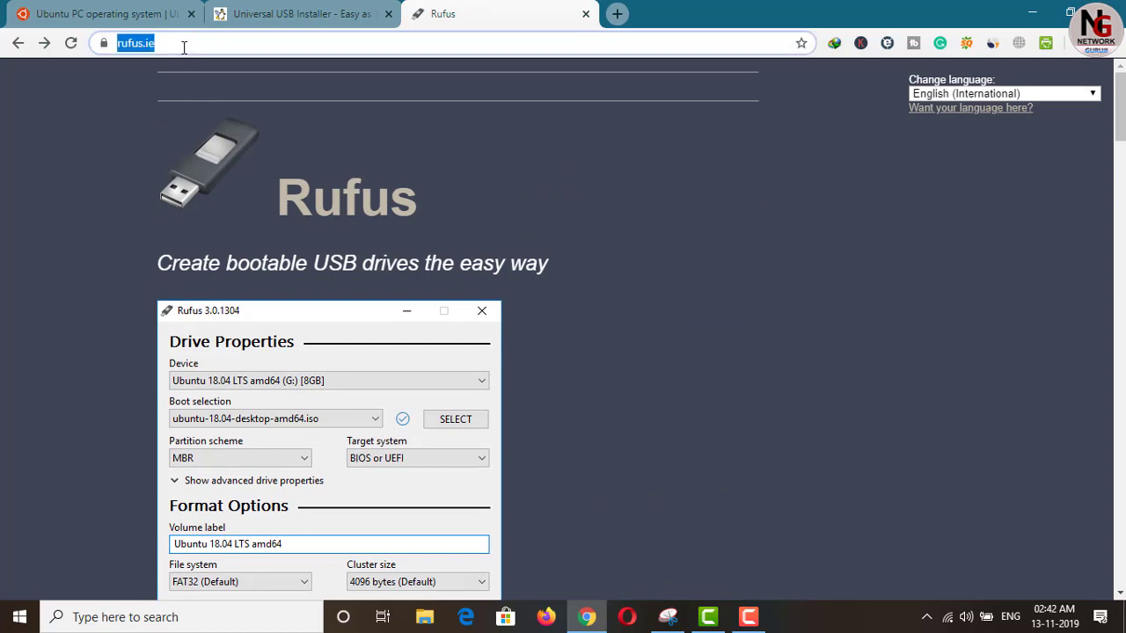
left_click(61, 166)
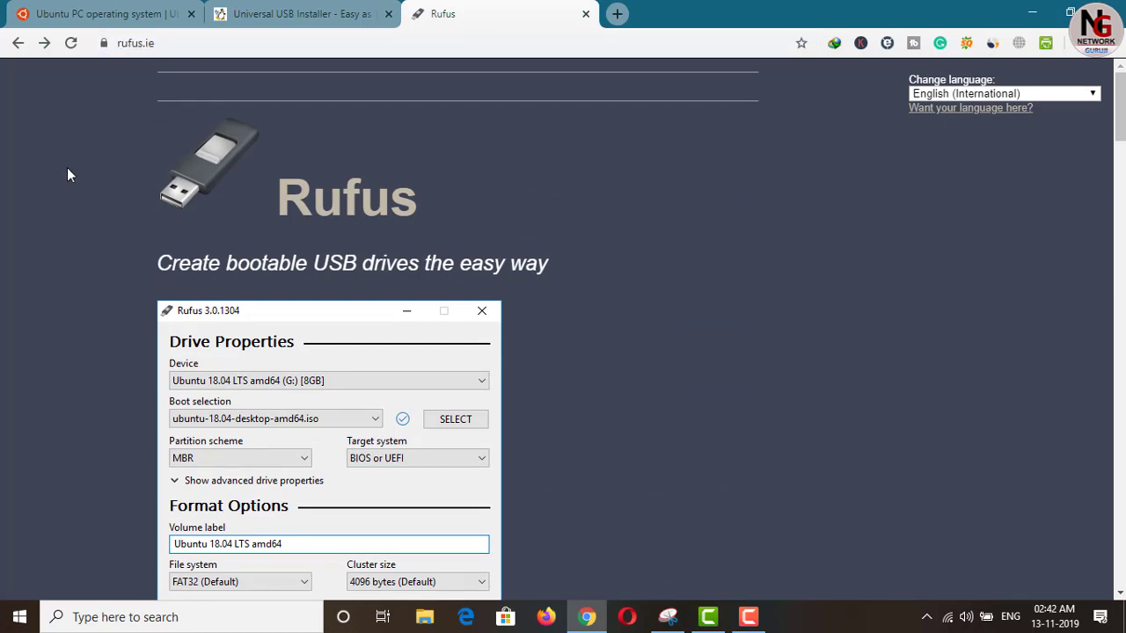
scroll(67, 167, "down", 9)
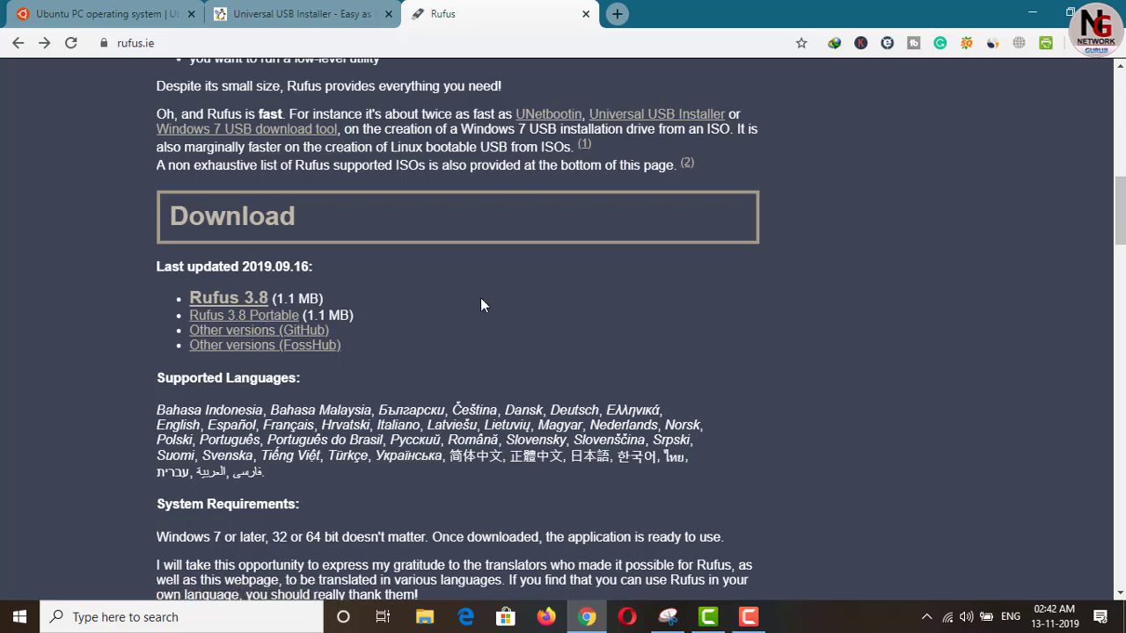
left_click(1032, 12)
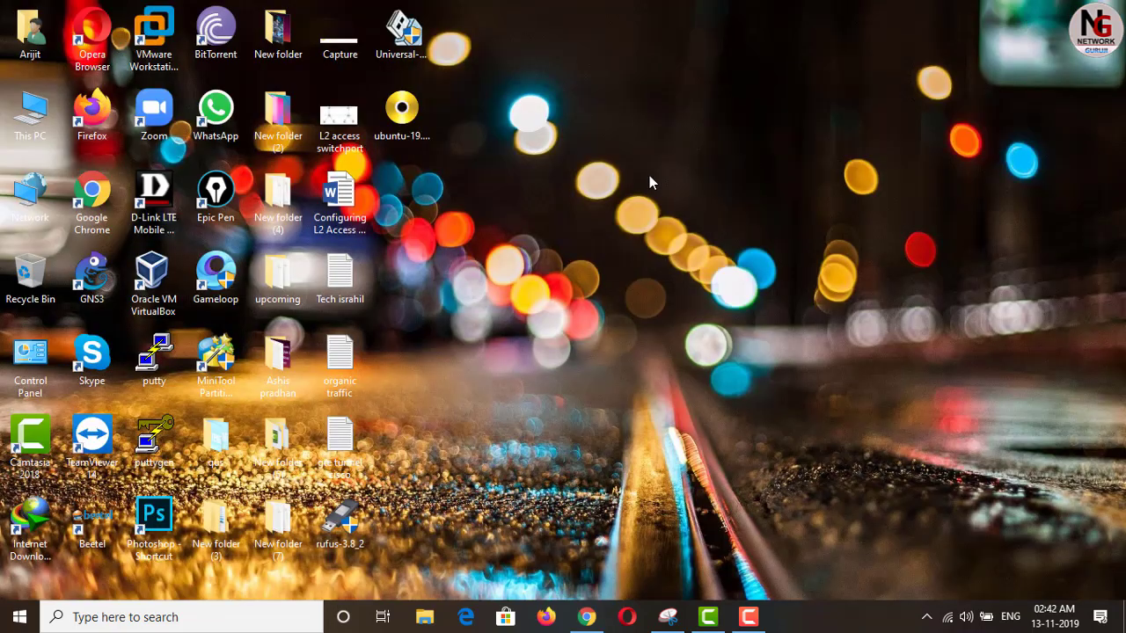
Refresh the desktop, move the rufus-3.8 program icon to an empty area beside the other icons, and launch Rufus.
right_click(631, 153)
left_click(676, 226)
left_click_drag(343, 522, 528, 116)
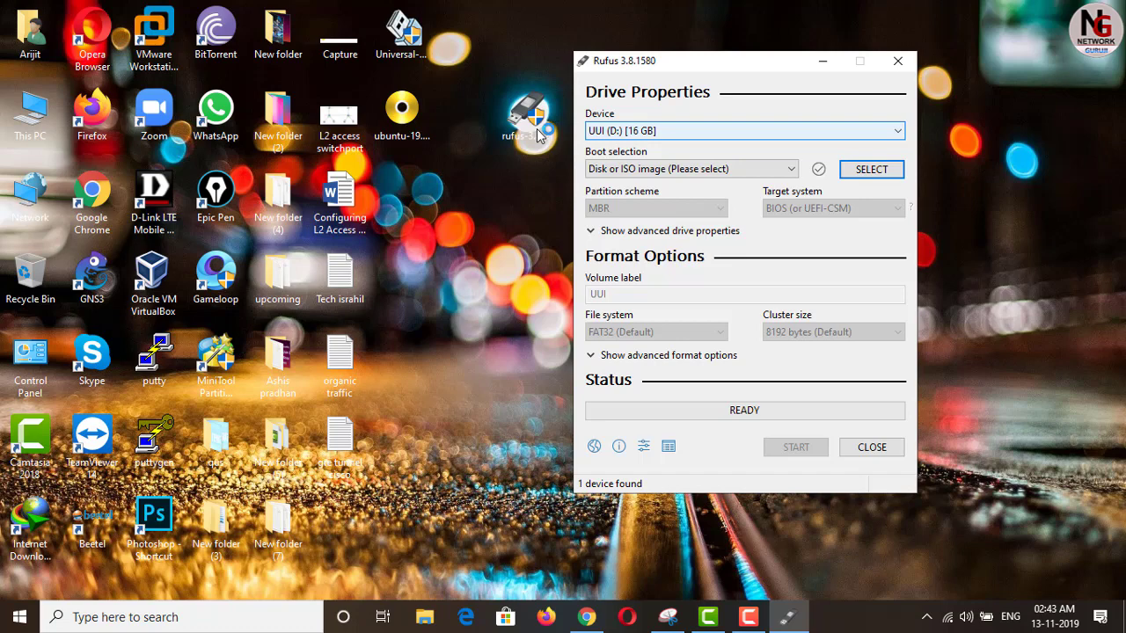
Select UUI (D:) [16 GB] as the device and load ubuntu-19.10-desktop-amd64.iso as the boot image.
key("alt+Down")
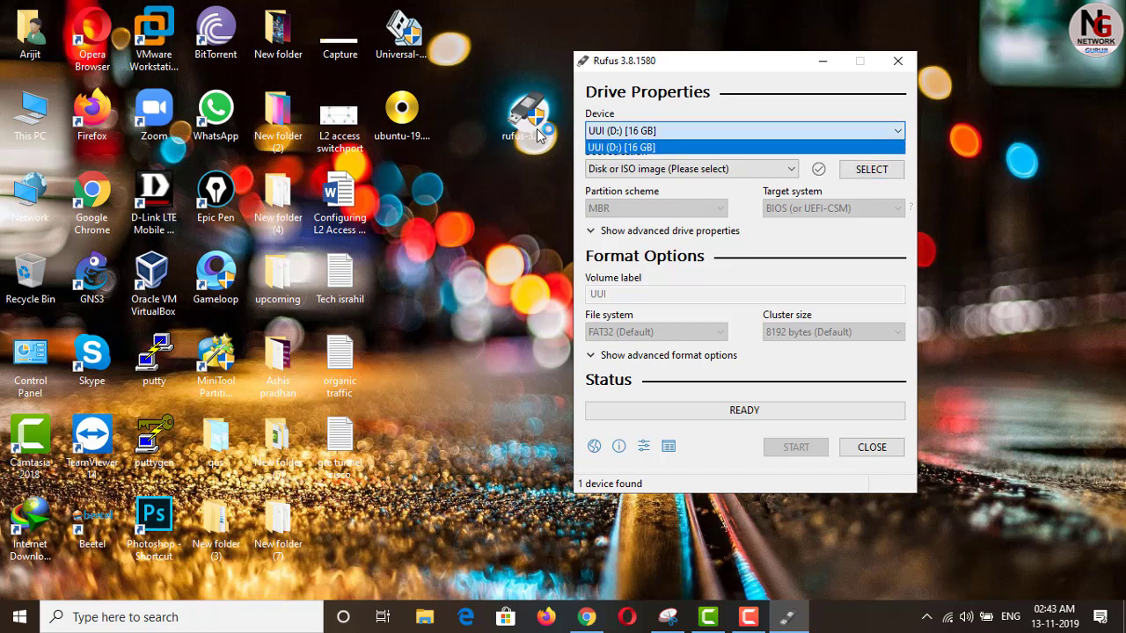
key("Return")
key("Tab")
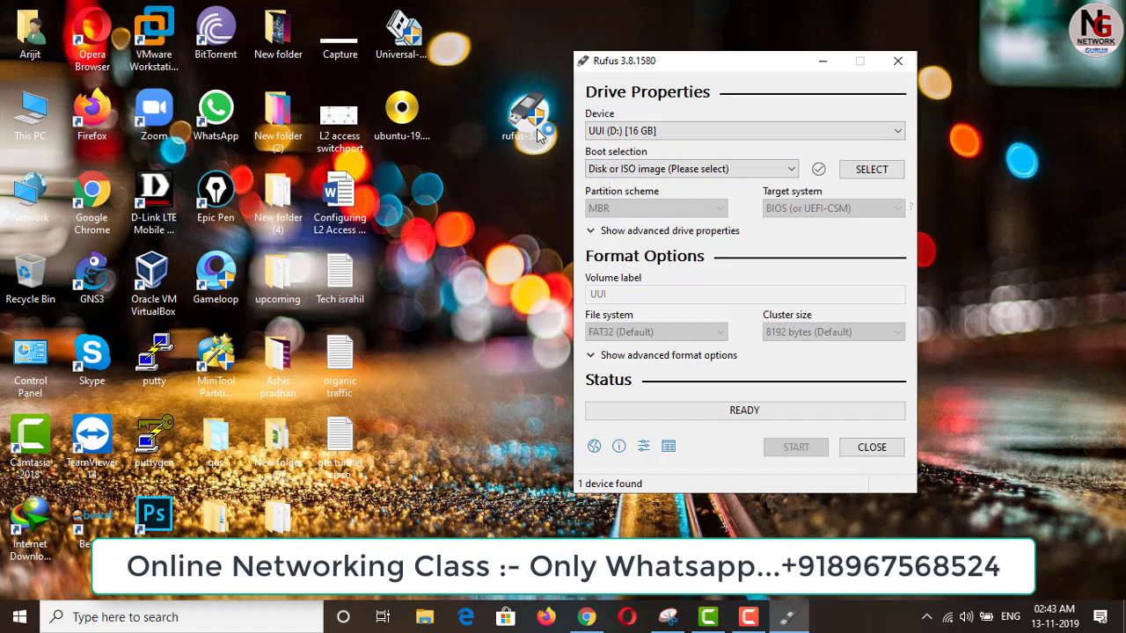
key("Tab")
key("shift+Tab")
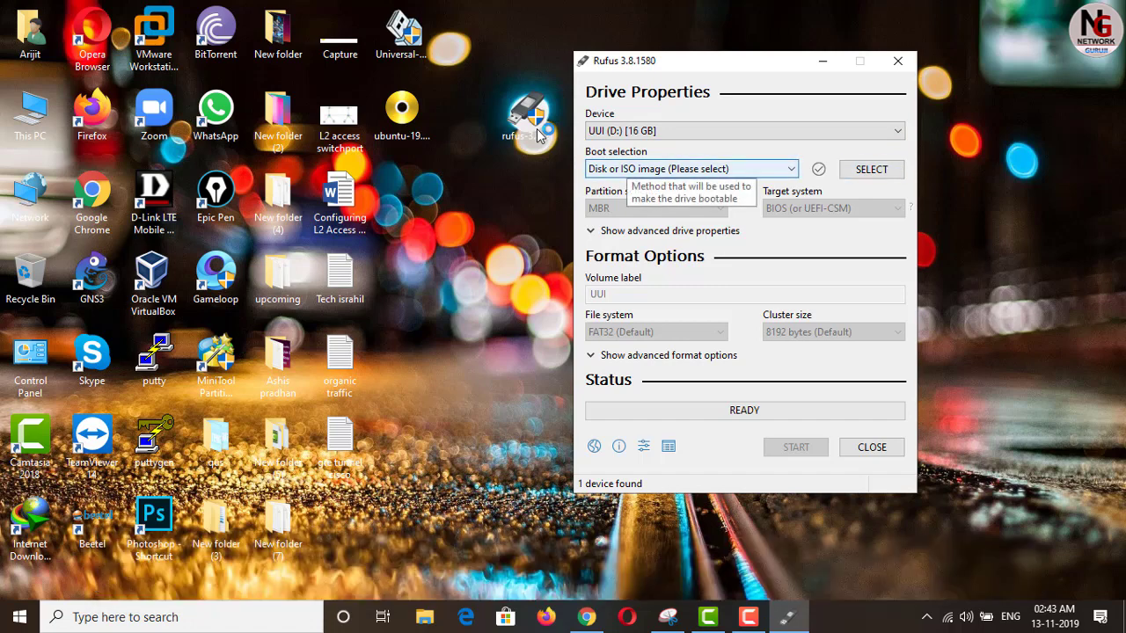
key("Tab")
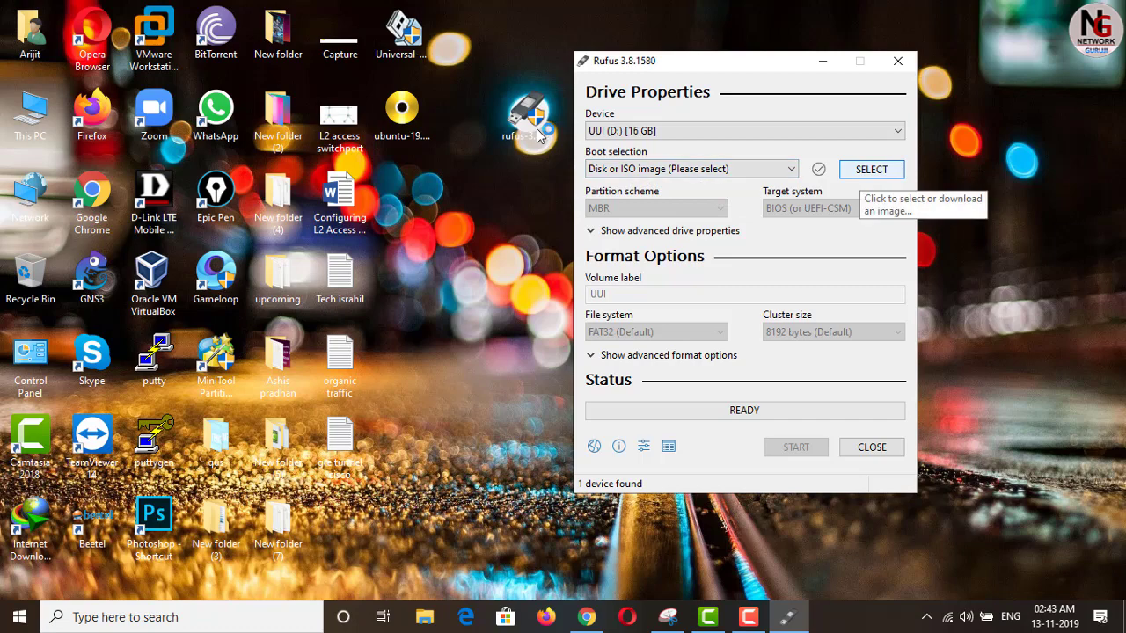
key("space")
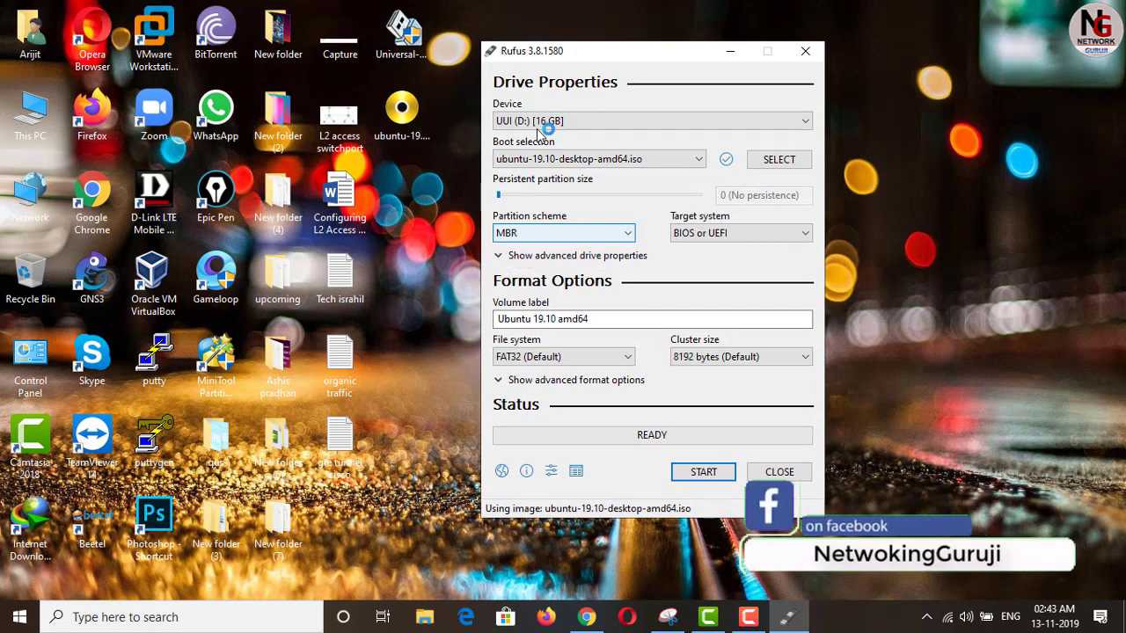
Choose MBR as the partition scheme and 8192 bytes (Default) as the cluster size.
left_click(564, 233)
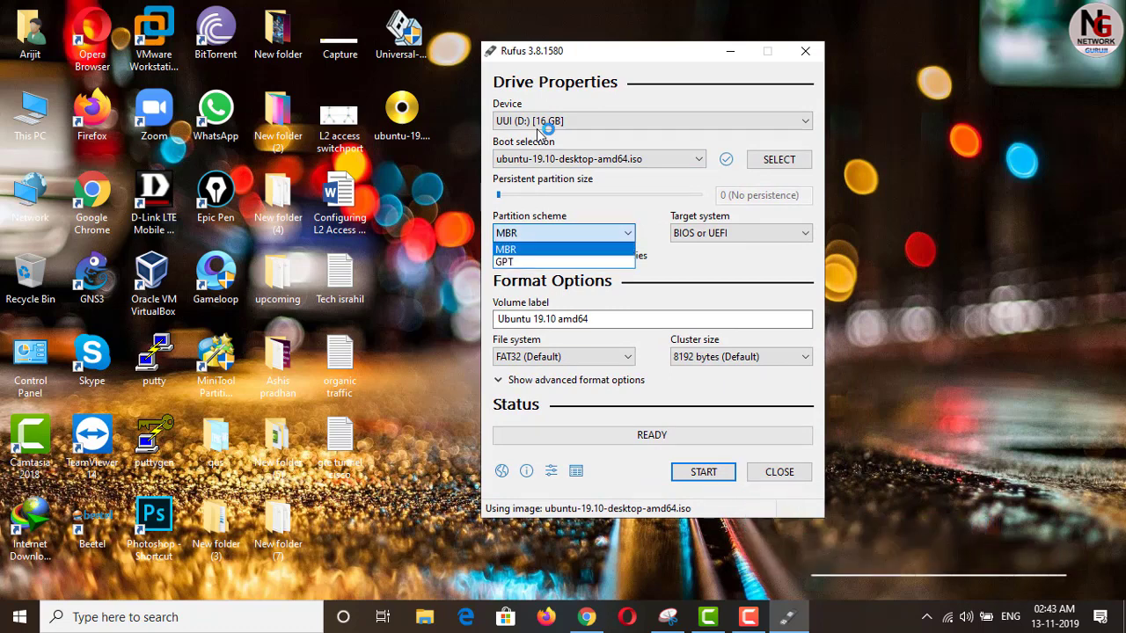
left_click(506, 250)
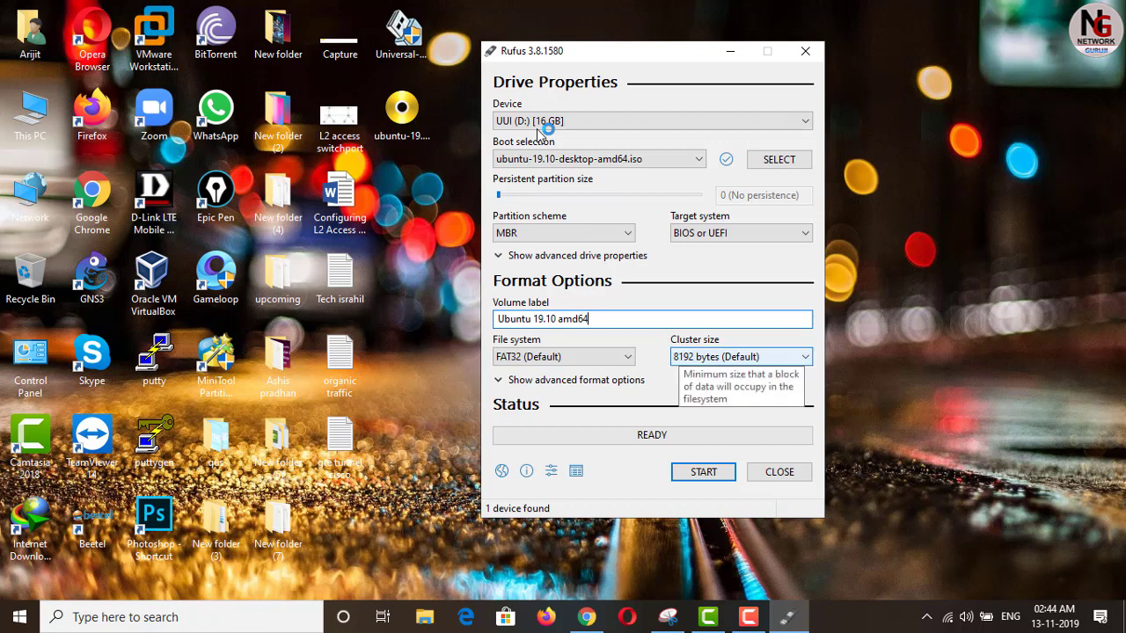
left_click(686, 356)
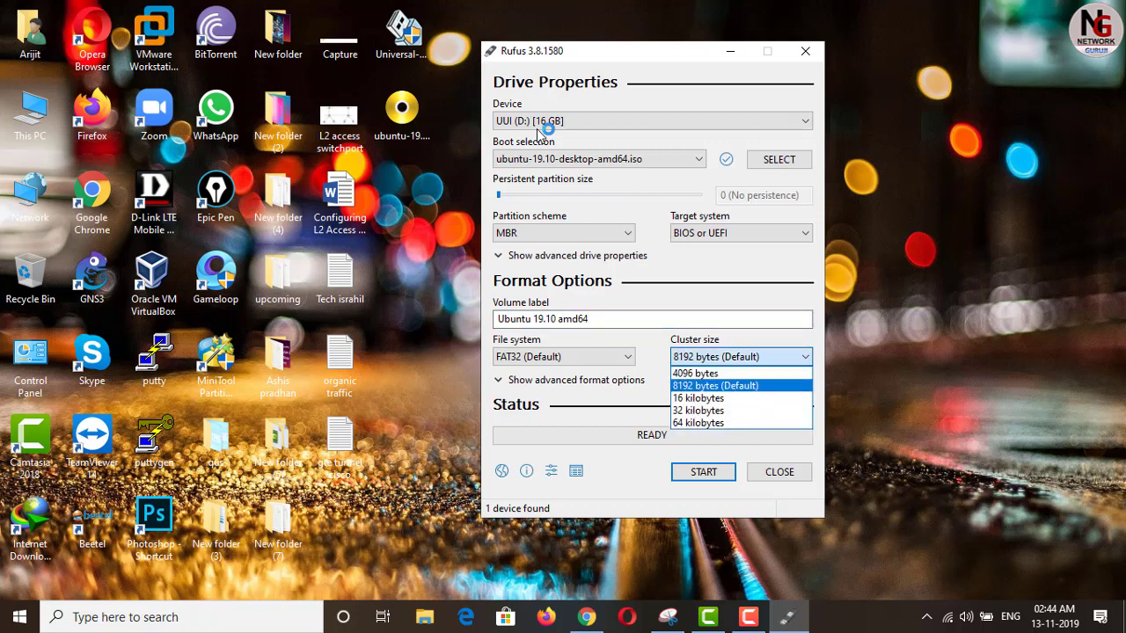
left_click(739, 356)
left_click(739, 357)
left_click(715, 385)
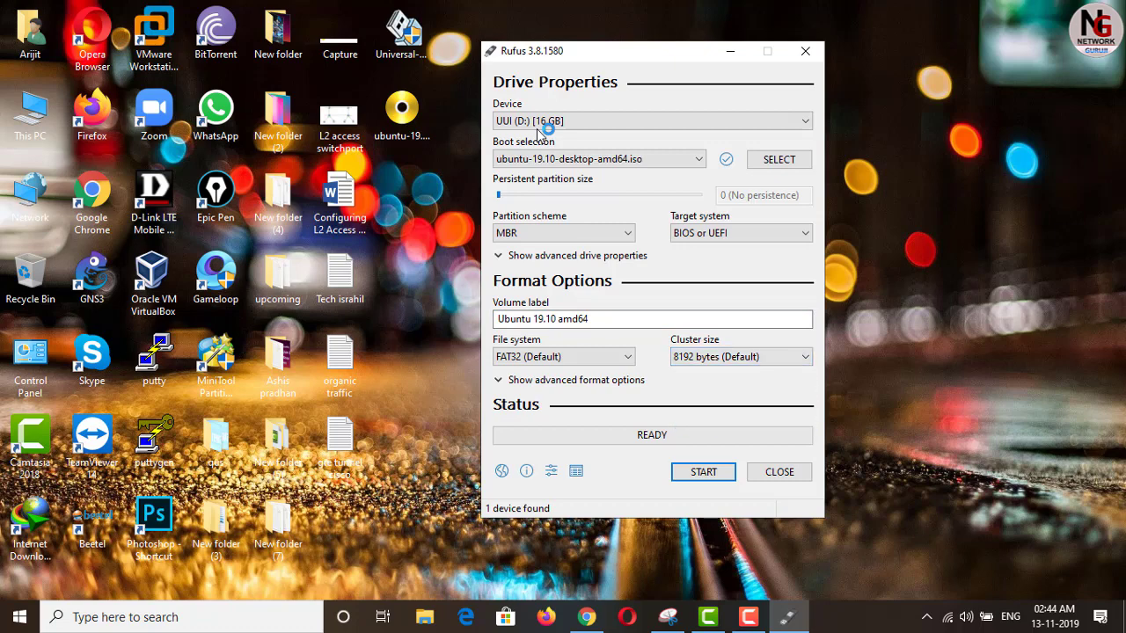